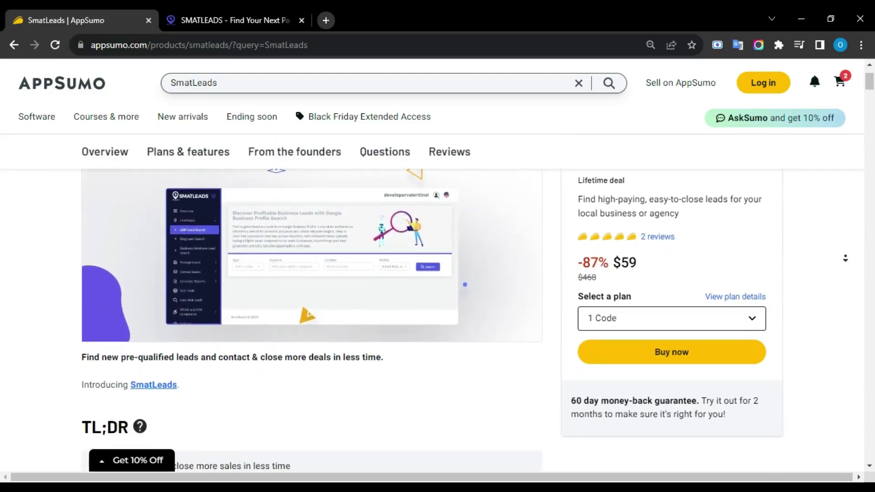
# Scroll the SmatLeads lifetime deal page past TL;DR, At-a-glance and Overview.
pyautogui.scroll(-1, 846, 258)
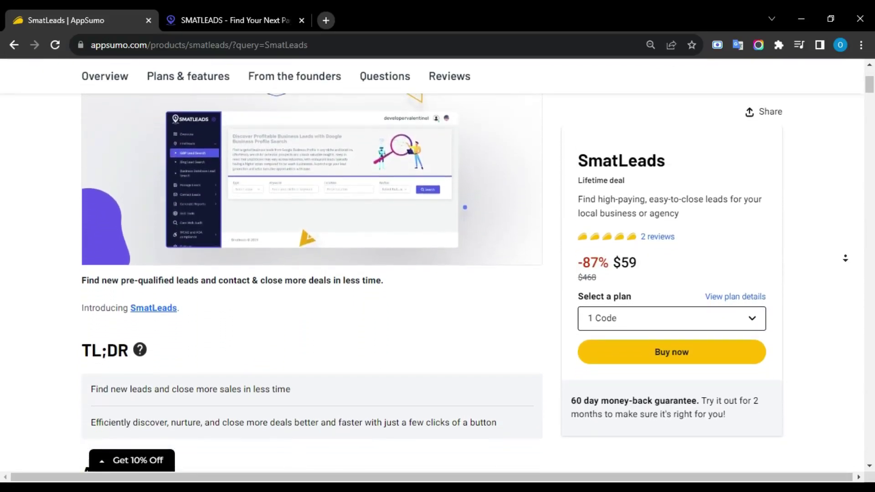
pyautogui.scroll(-3, 846, 259)
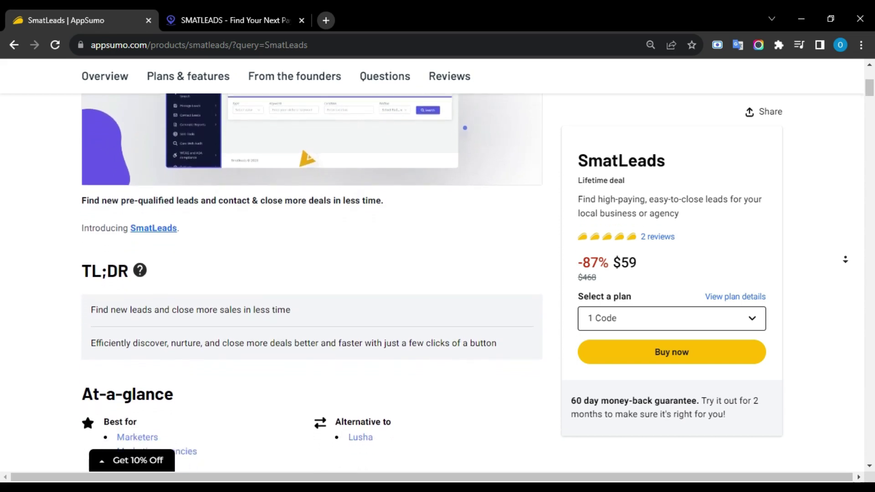
pyautogui.scroll(-3, 846, 262)
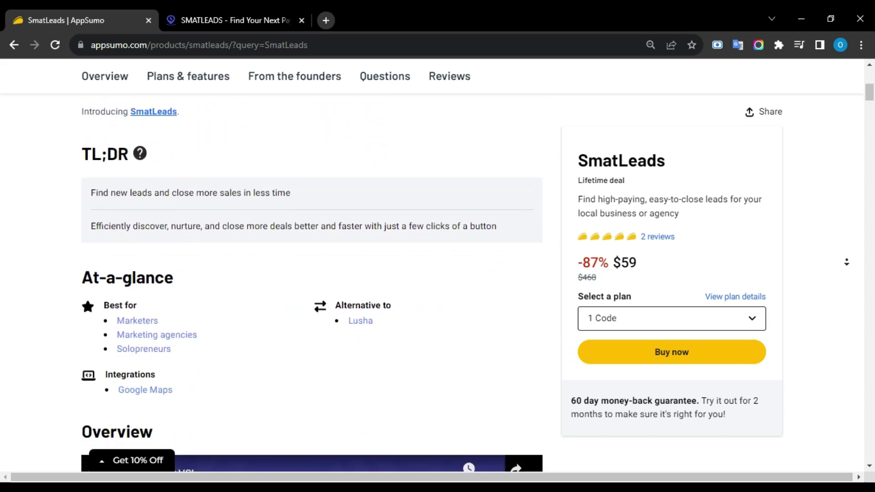
pyautogui.scroll(-3, 846, 262)
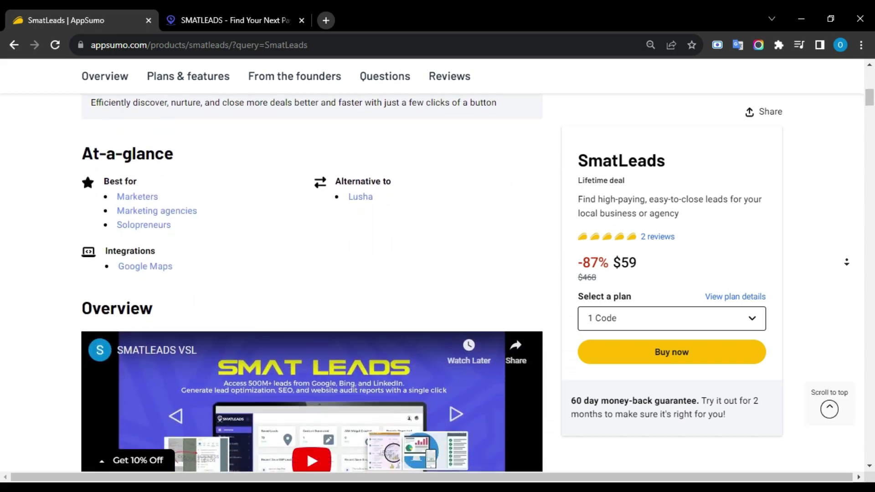
pyautogui.scroll(-2, 846, 262)
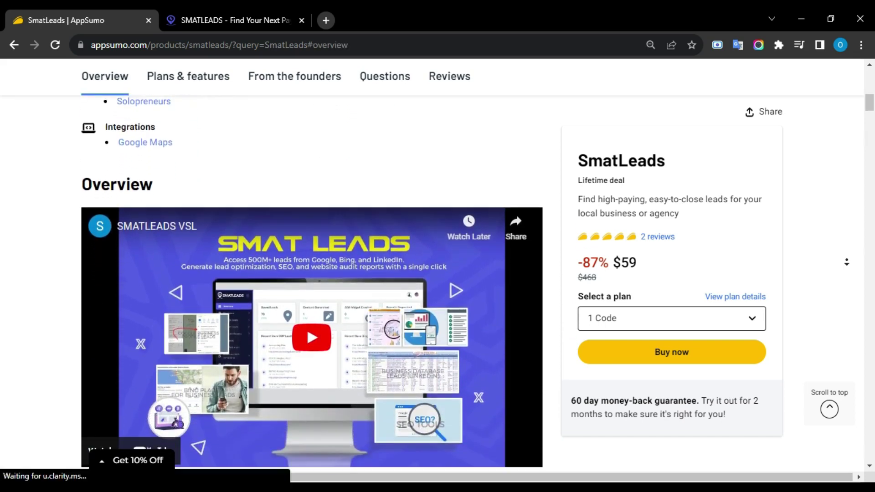
pyautogui.scroll(-1, 846, 262)
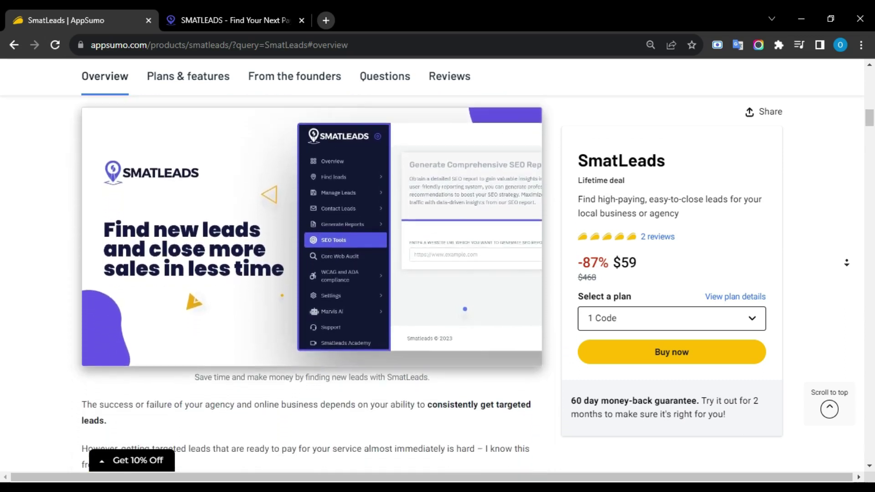
# Scroll through the AppSumo homepage's Ending soon and What's hot deal rows.
pyautogui.scroll(-1, 846, 262)
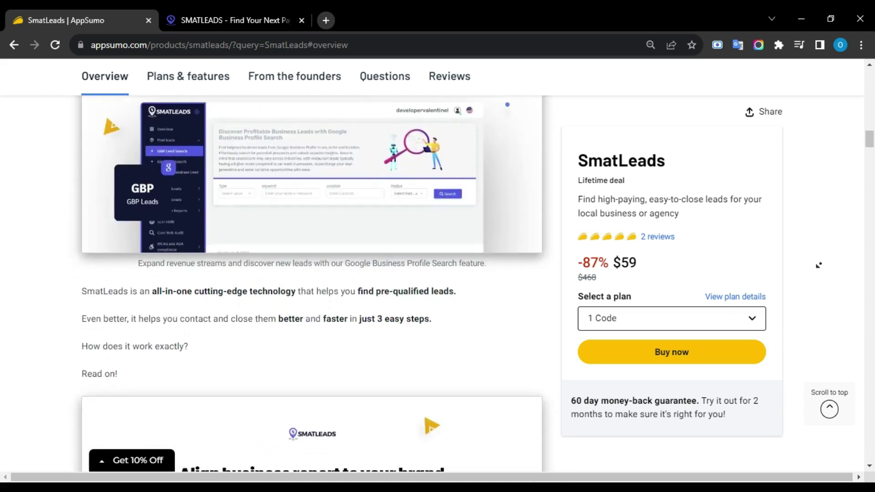
pyautogui.scroll(-4, 819, 268)
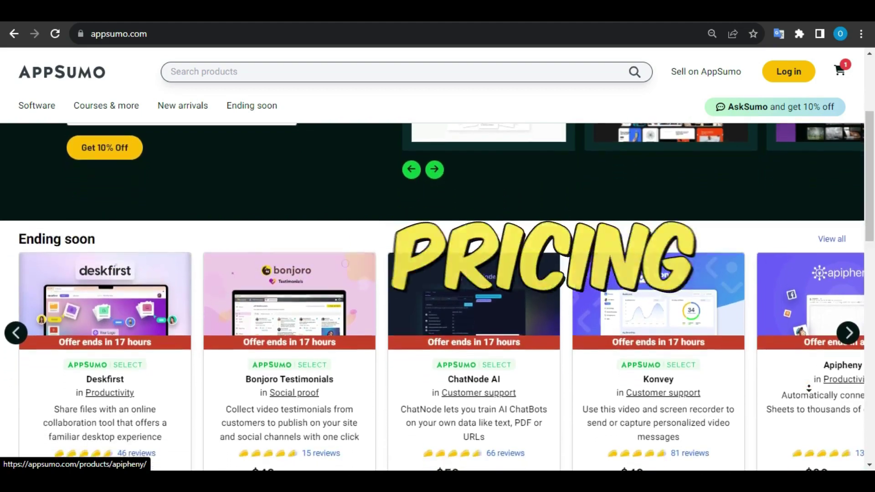
pyautogui.scroll(-3, 809, 389)
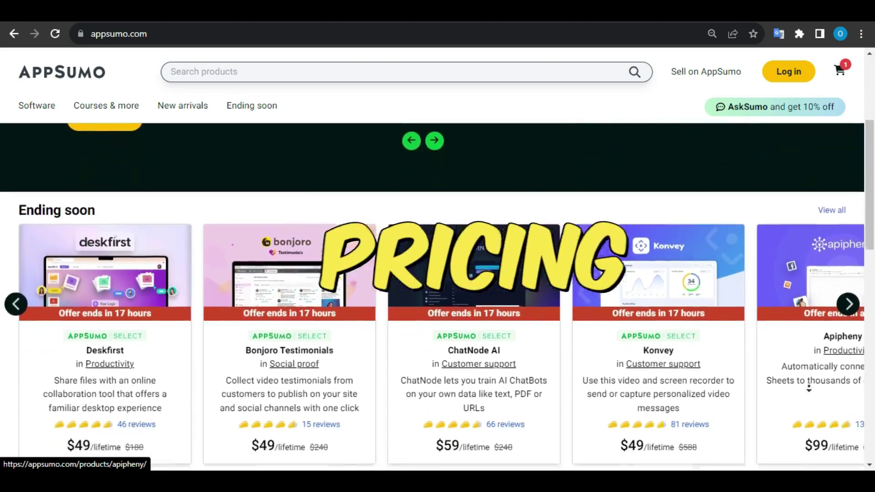
pyautogui.scroll(-3, 809, 389)
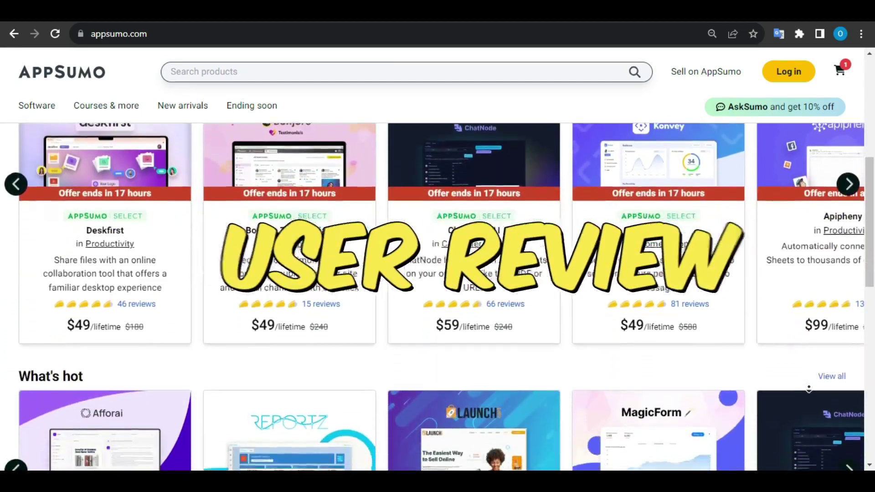
pyautogui.scroll(-1, 808, 390)
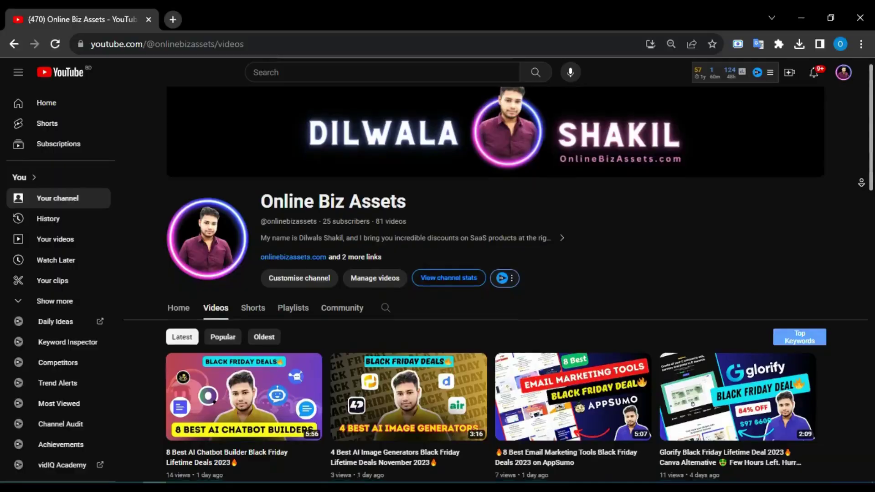
pyautogui.scroll(-2, 862, 183)
pyautogui.scroll(-2, 861, 183)
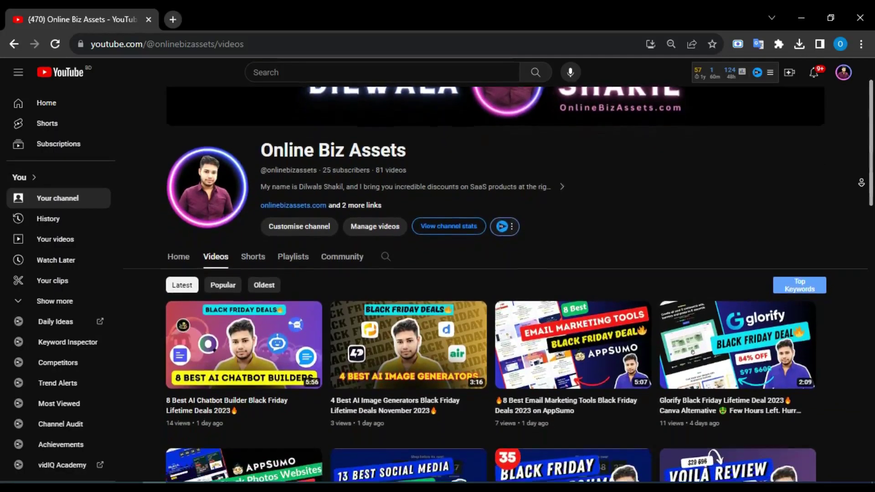
pyautogui.scroll(-2, 861, 183)
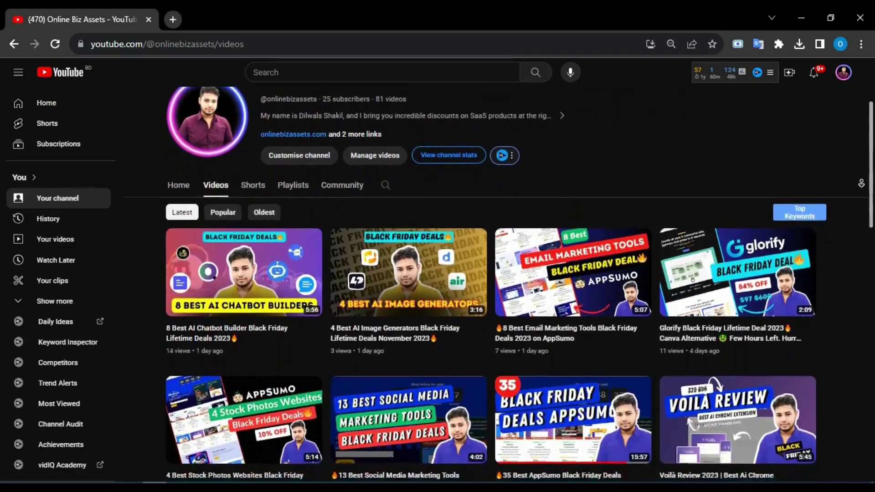
pyautogui.scroll(-2, 861, 183)
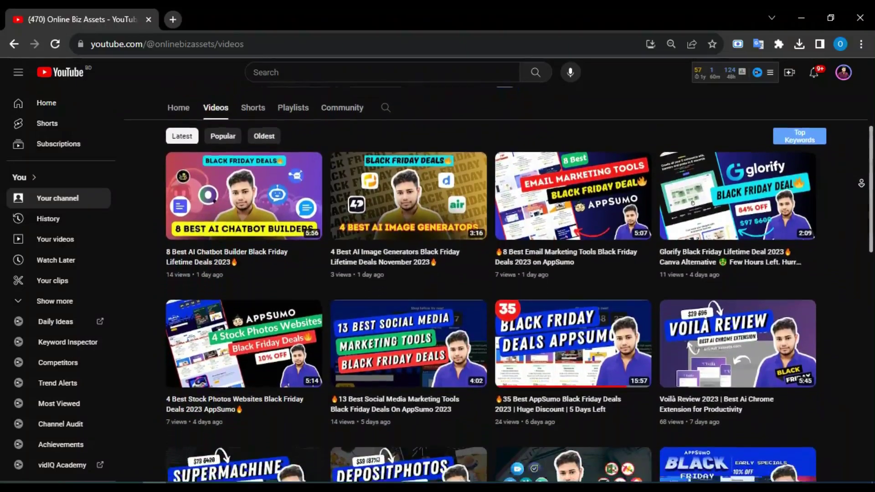
pyautogui.scroll(-2, 861, 183)
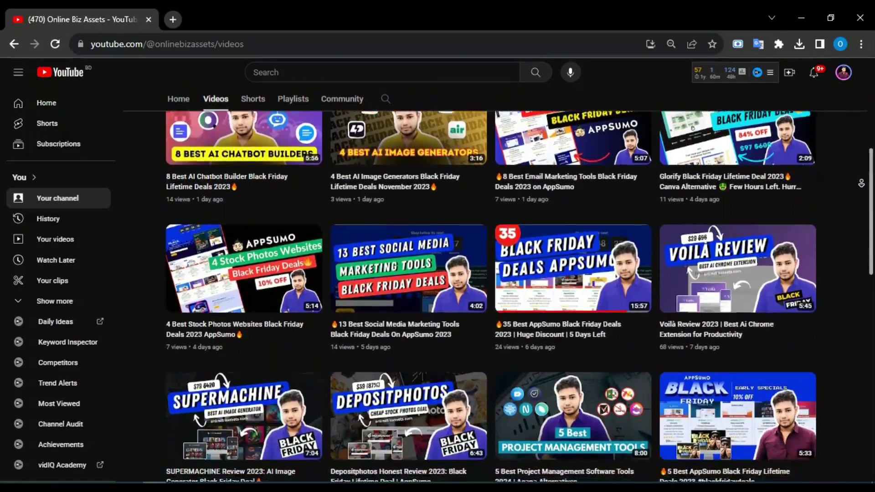
pyautogui.scroll(-2, 861, 183)
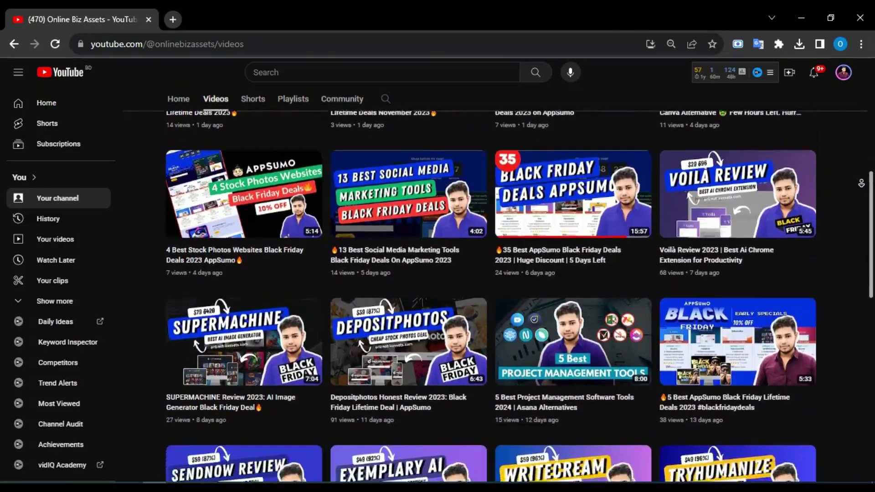
pyautogui.scroll(-2, 861, 182)
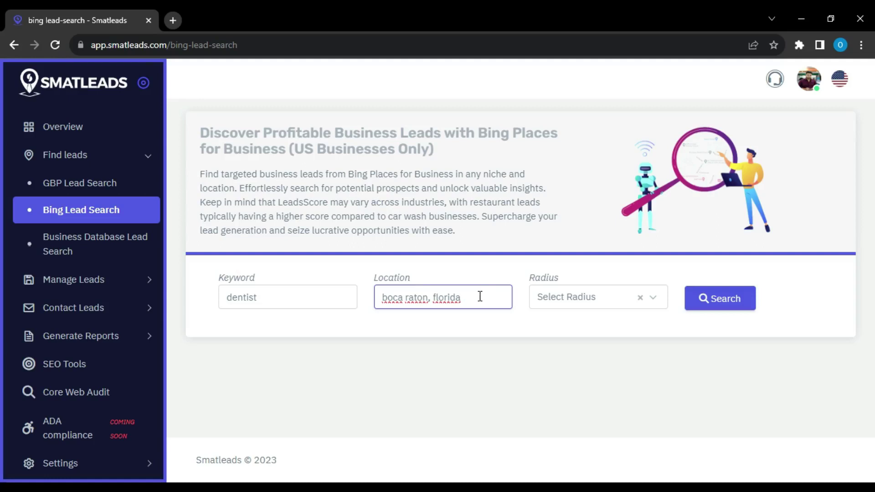
# Set the search radius to 10 km and scroll through the boca raton dentist lead cards.
pyautogui.click(566, 298)
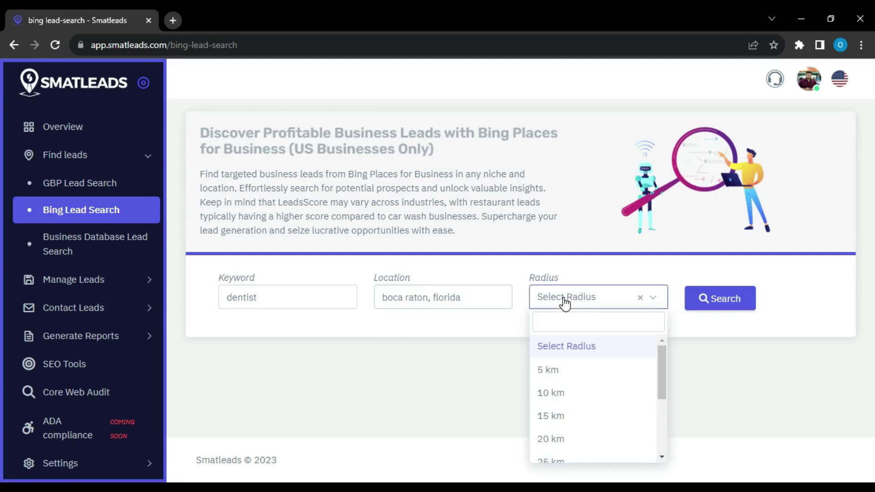
pyautogui.click(563, 393)
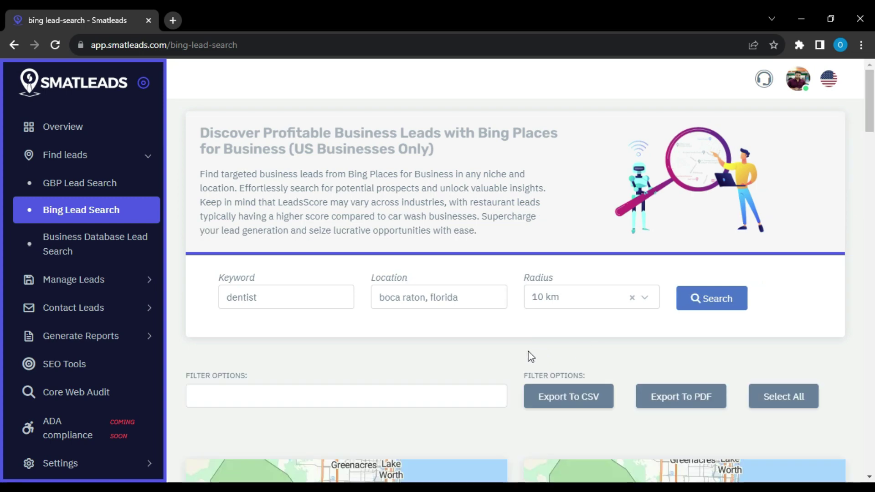
pyautogui.scroll(-4, 527, 356)
pyautogui.scroll(-5, 512, 351)
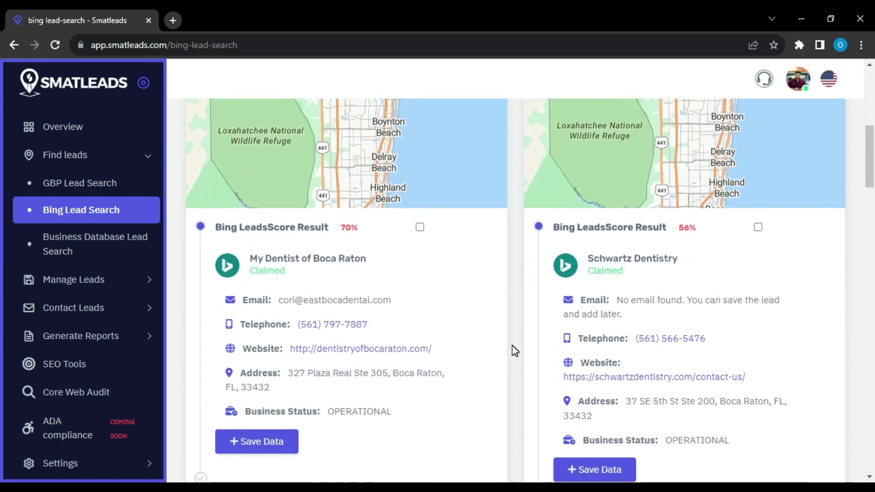
pyautogui.scroll(-4, 2, 181)
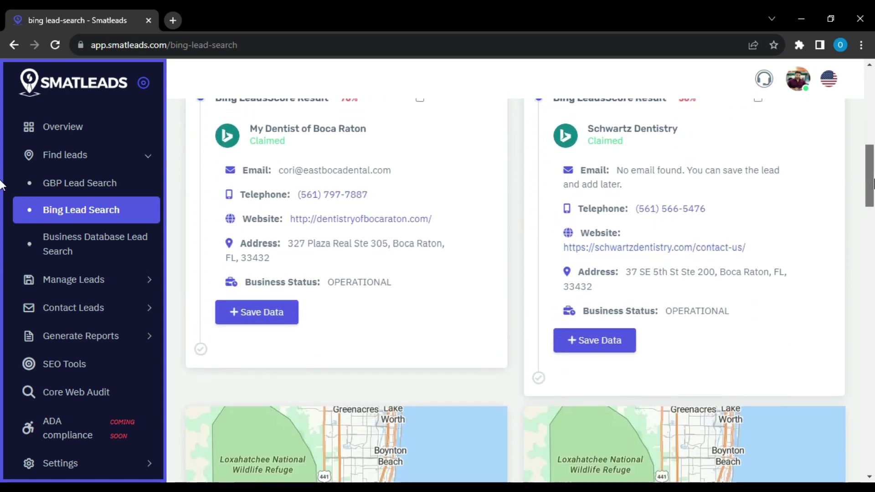
pyautogui.scroll(-8, 1, 200)
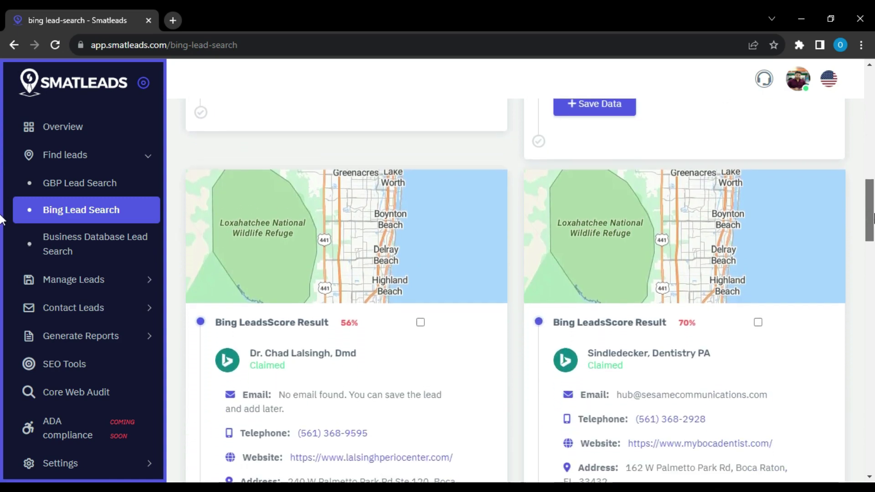
pyautogui.scroll(-20, 1, 279)
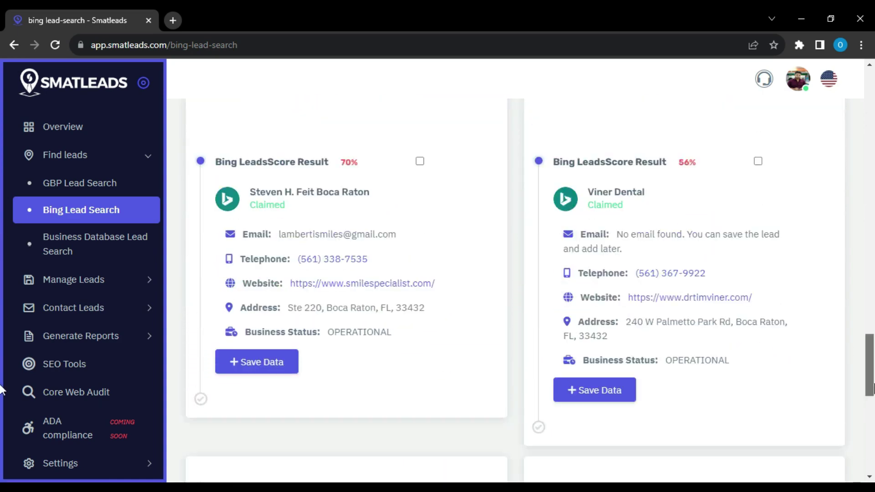
pyautogui.scroll(-2, 1, 451)
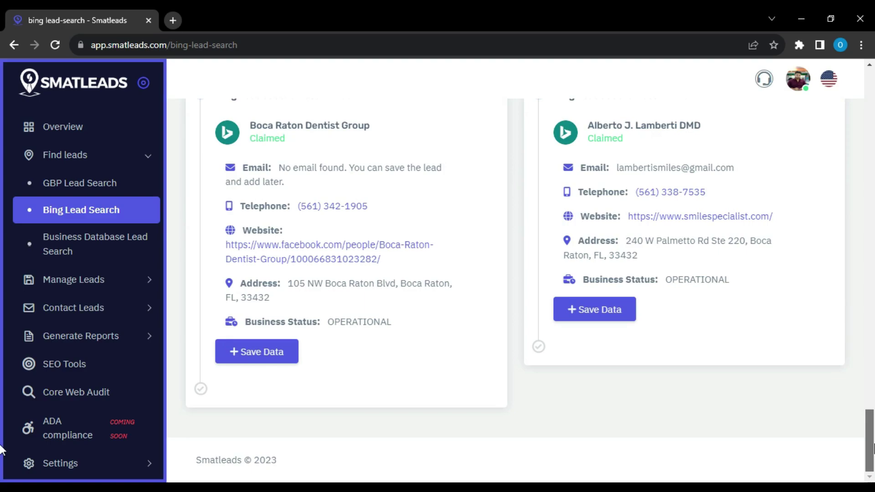
pyautogui.scroll(20, 2, 360)
pyautogui.scroll(10, 1, 171)
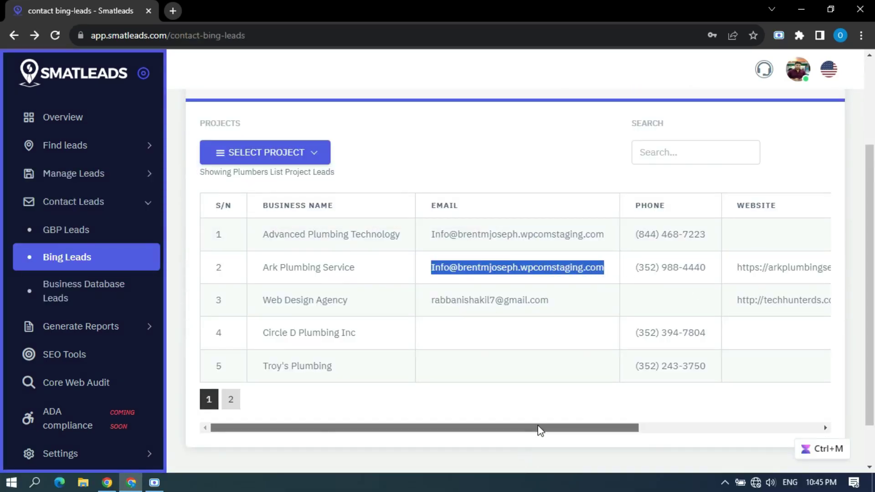
pyautogui.moveTo(539, 427); pyautogui.dragTo(715, 411)
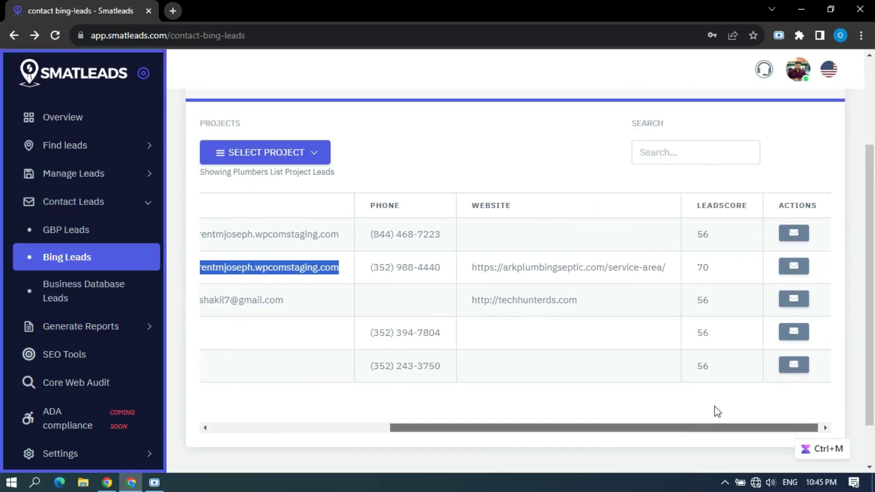
pyautogui.click(792, 267)
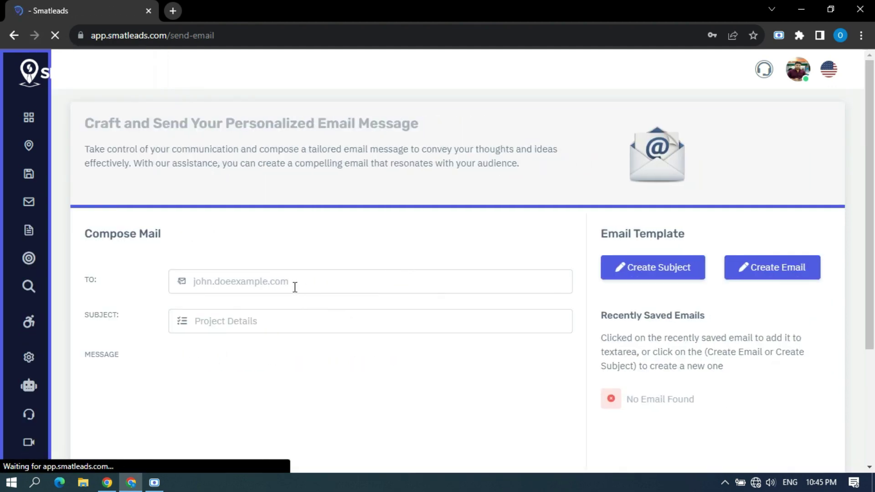
pyautogui.scroll(-4, 240, 334)
pyautogui.scroll(2, 419, 355)
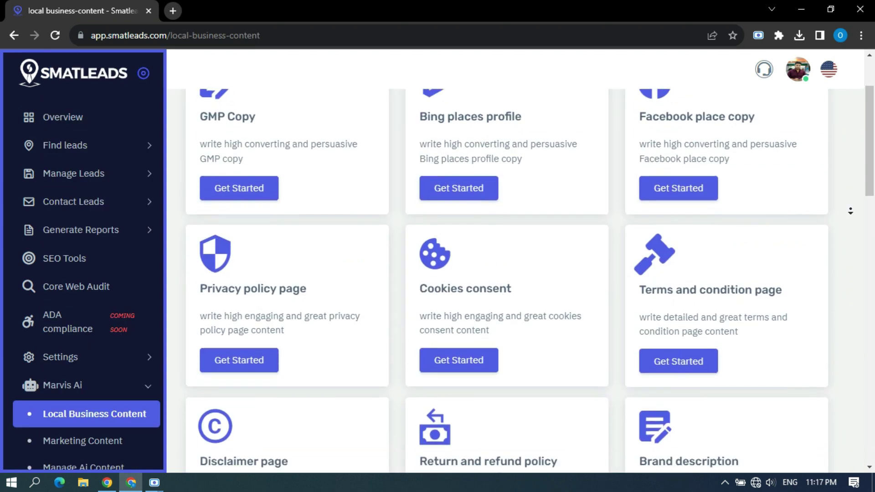
pyautogui.scroll(-3, 850, 214)
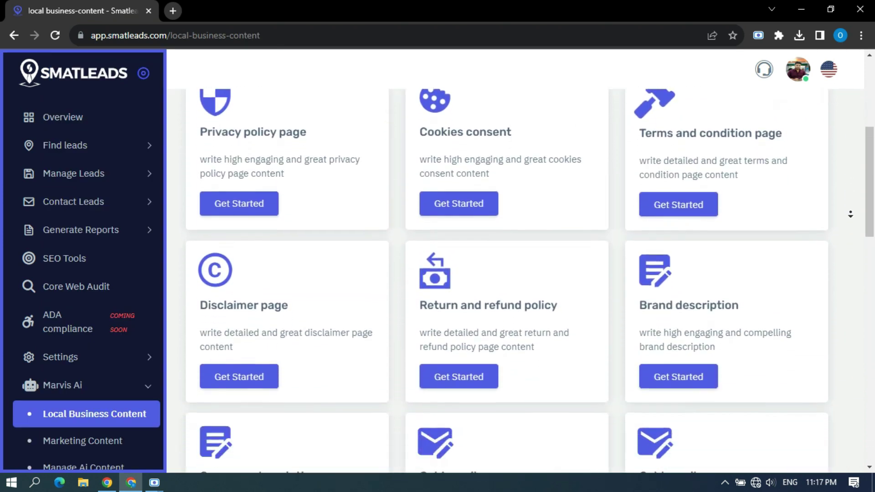
pyautogui.scroll(-8, 850, 214)
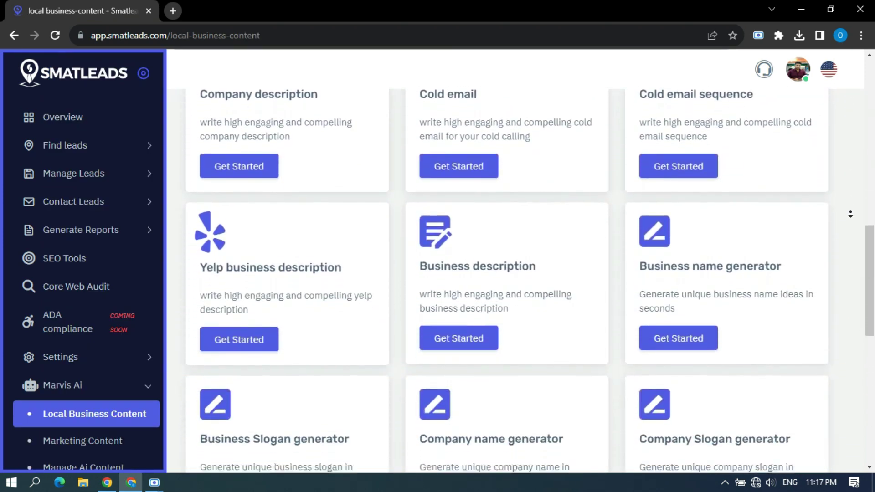
pyautogui.scroll(-8, 851, 214)
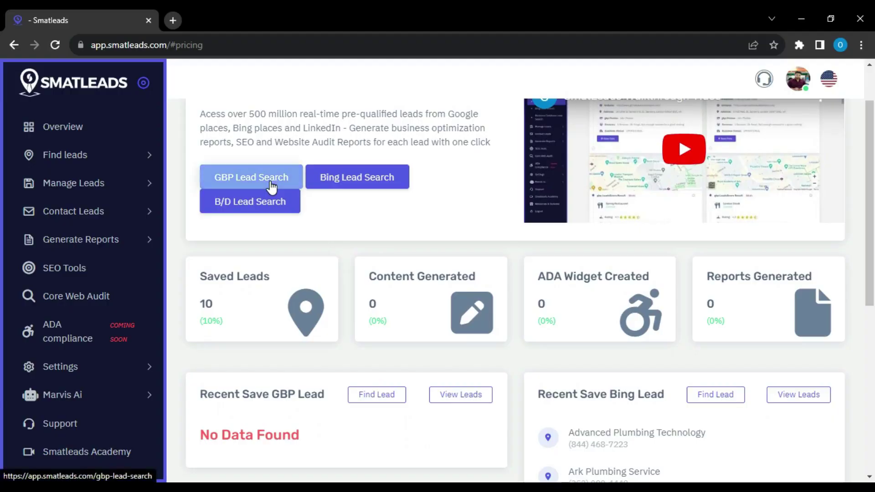
# Review the dashboard's saved leads and recent Bing leads, then expand Find leads.
pyautogui.scroll(-4, 376, 208)
pyautogui.scroll(6, 380, 207)
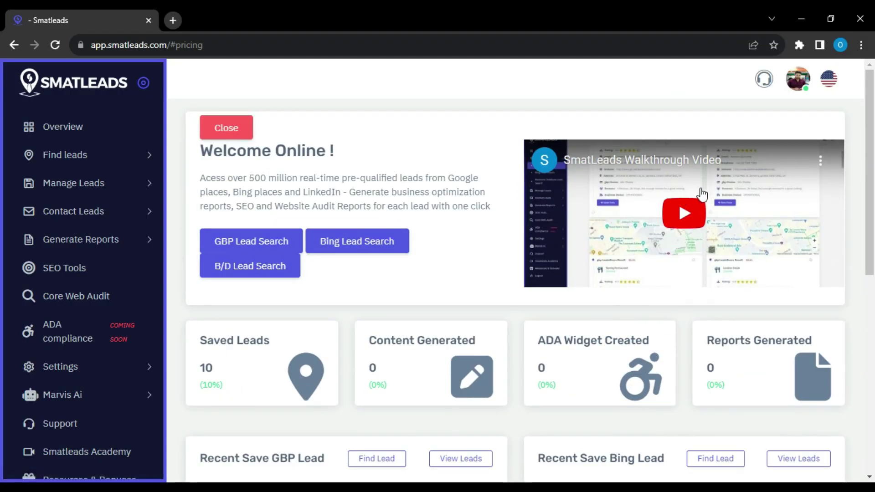
pyautogui.scroll(-3, 647, 212)
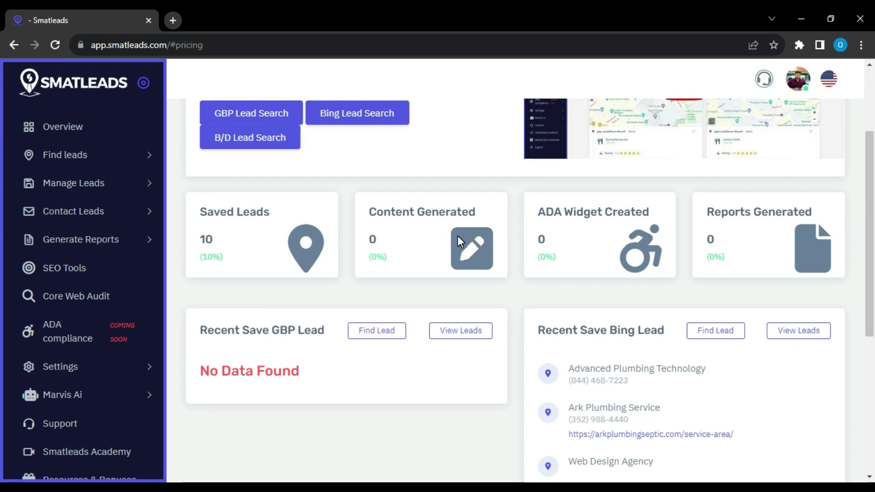
pyautogui.scroll(-2, 653, 265)
pyautogui.scroll(-1, 654, 265)
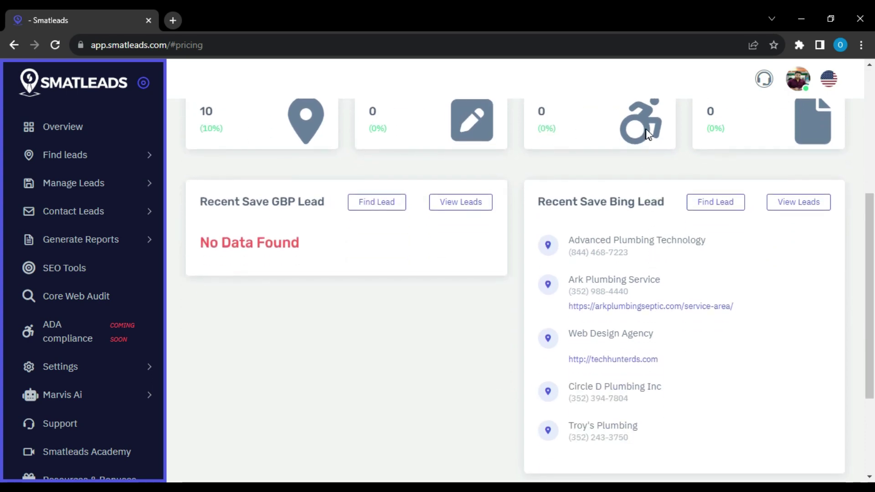
pyautogui.scroll(3, 699, 208)
pyautogui.scroll(-1, 754, 250)
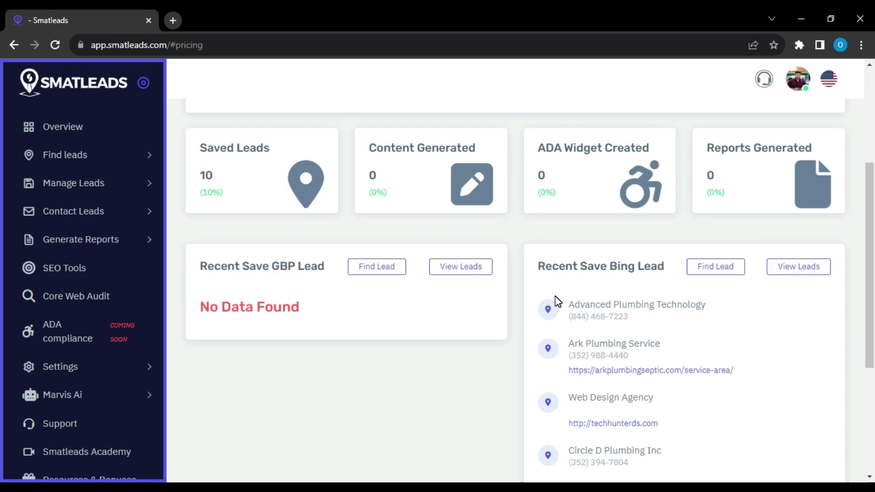
pyautogui.scroll(-3, 666, 284)
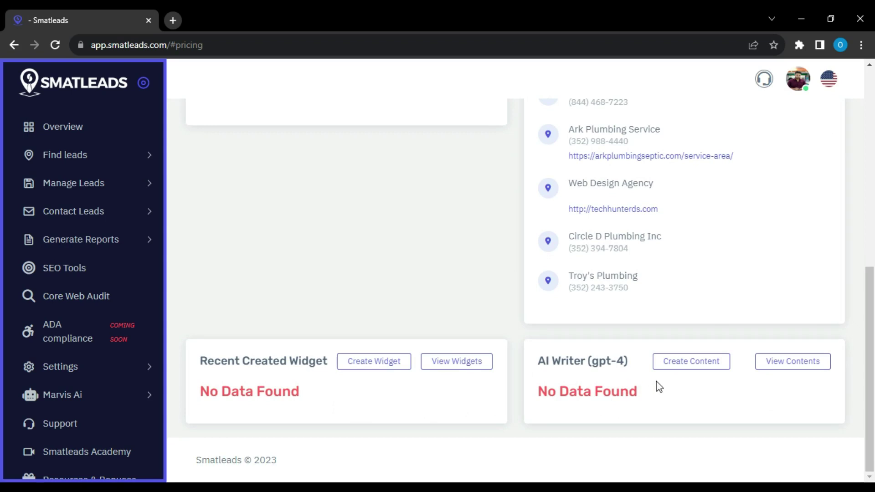
pyautogui.scroll(3, 592, 319)
pyautogui.click(53, 157)
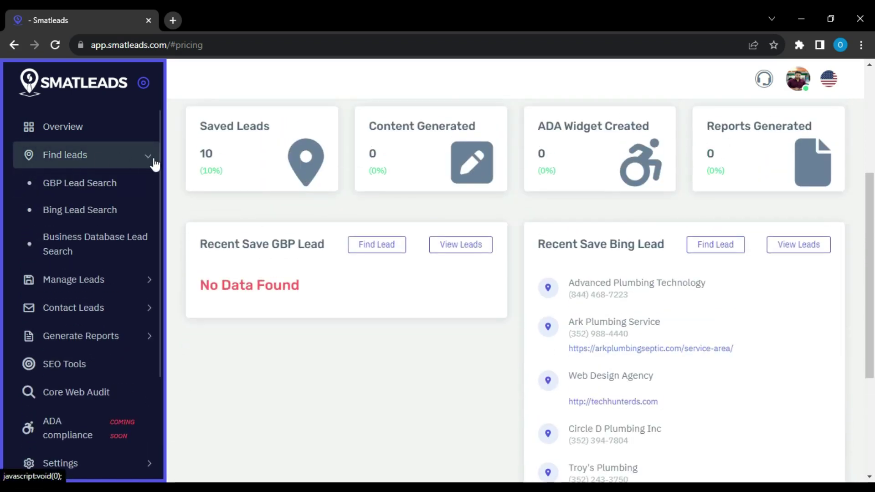
# Run GBP Lead Search with empty fields and dismiss the required-fields warning.
pyautogui.click(81, 187)
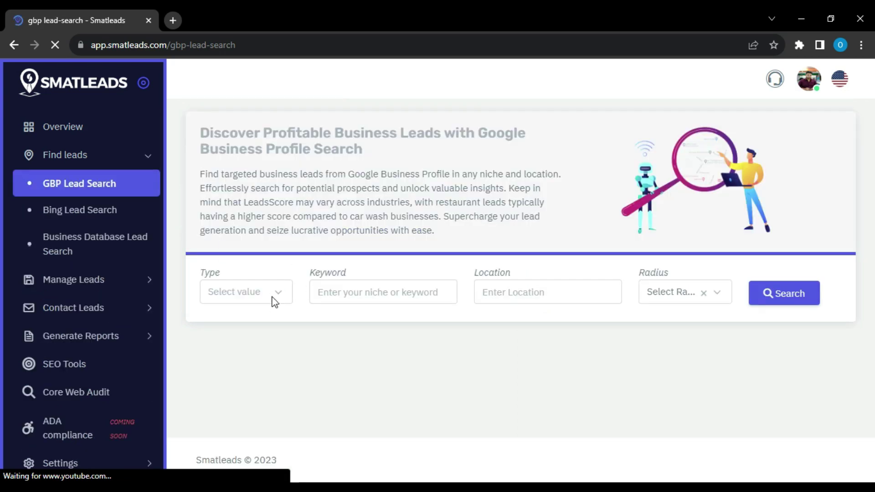
pyautogui.click(793, 296)
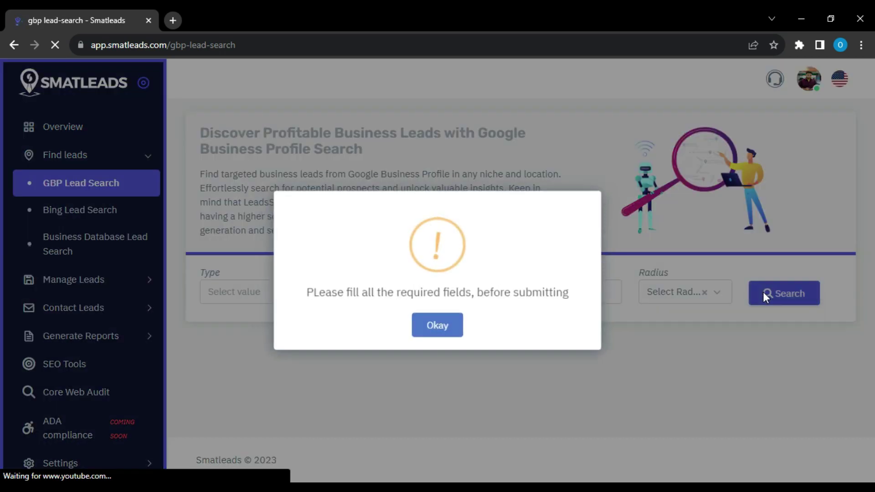
pyautogui.click(438, 325)
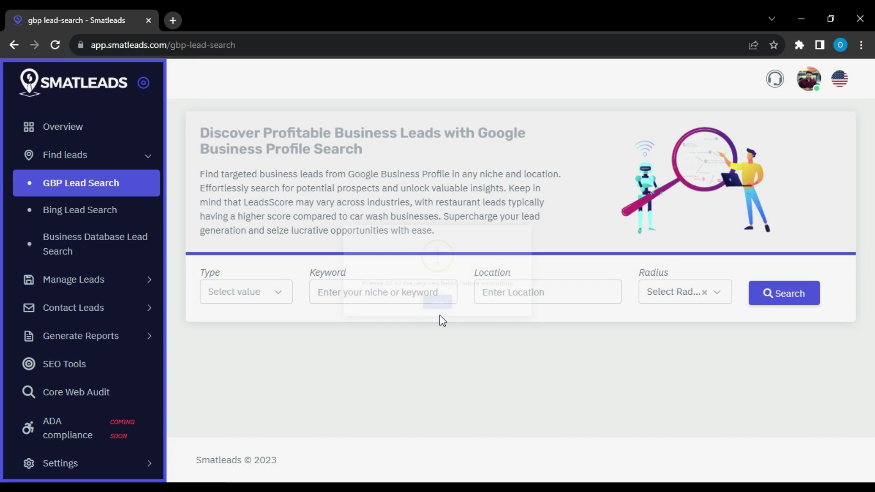
# Open Account GBP Api Settings and place the caret in the API key field.
pyautogui.scroll(-3, 96, 314)
pyautogui.click(94, 323)
pyautogui.scroll(-2, 69, 322)
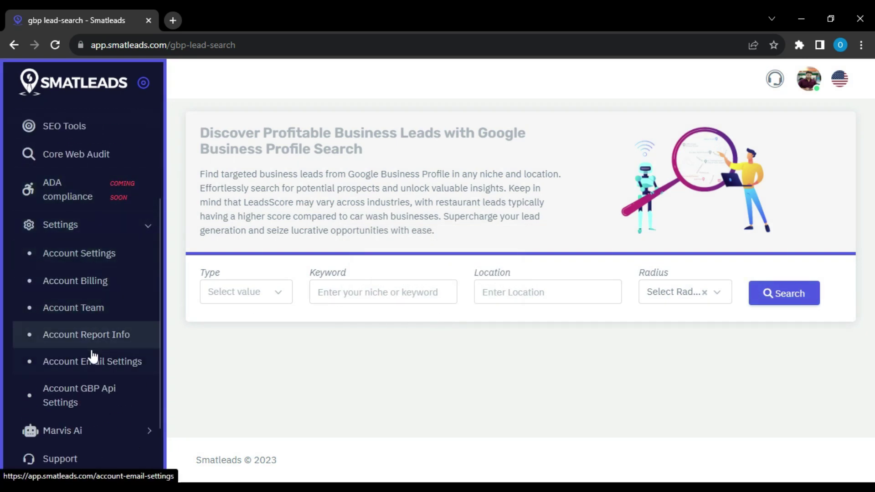
pyautogui.click(90, 393)
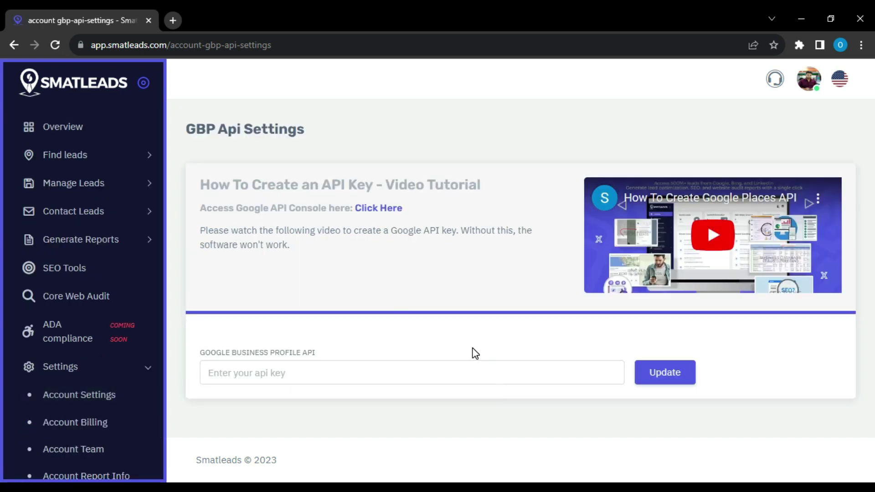
pyautogui.click(432, 375)
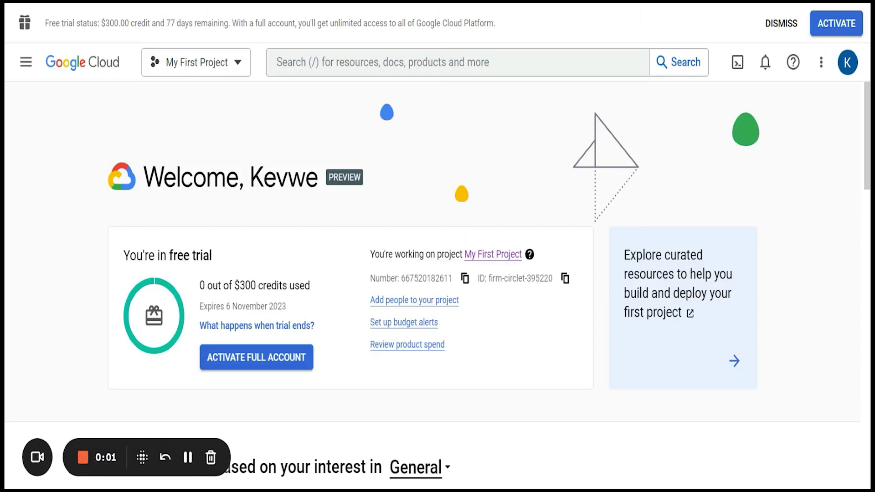
# Go to the APIs and services Library and open the Places API card.
pyautogui.click(25, 68)
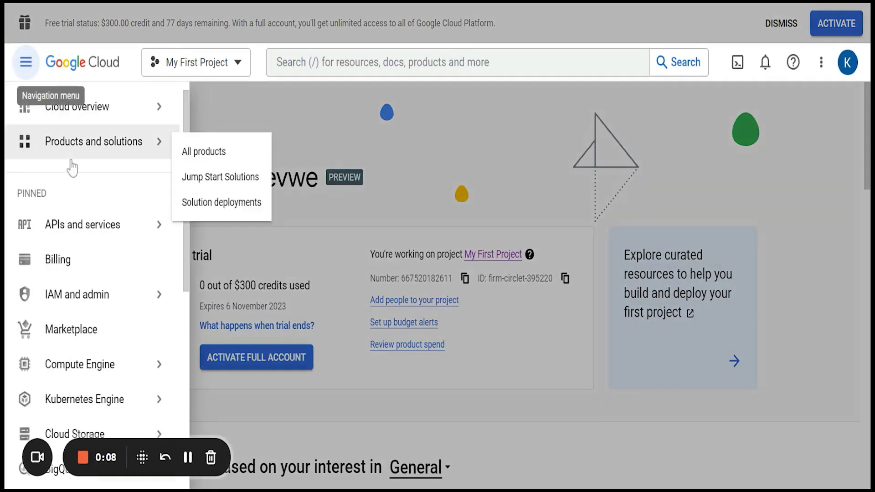
pyautogui.moveTo(147, 236)
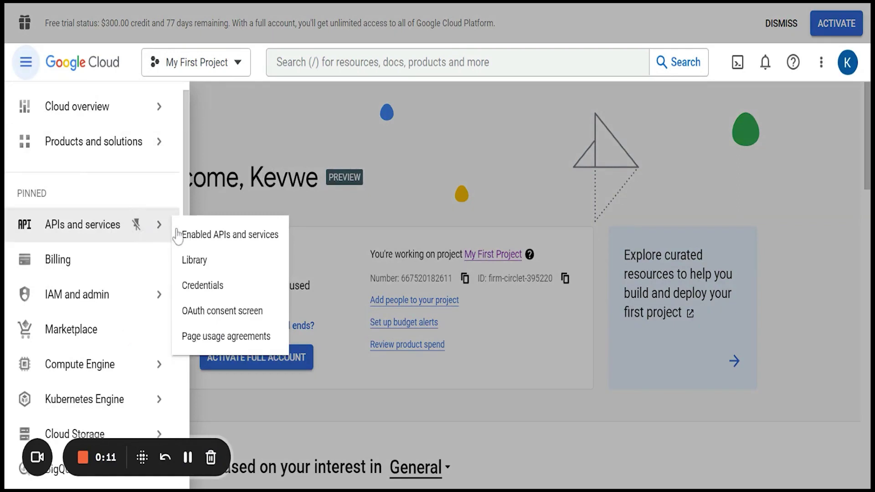
pyautogui.click(200, 264)
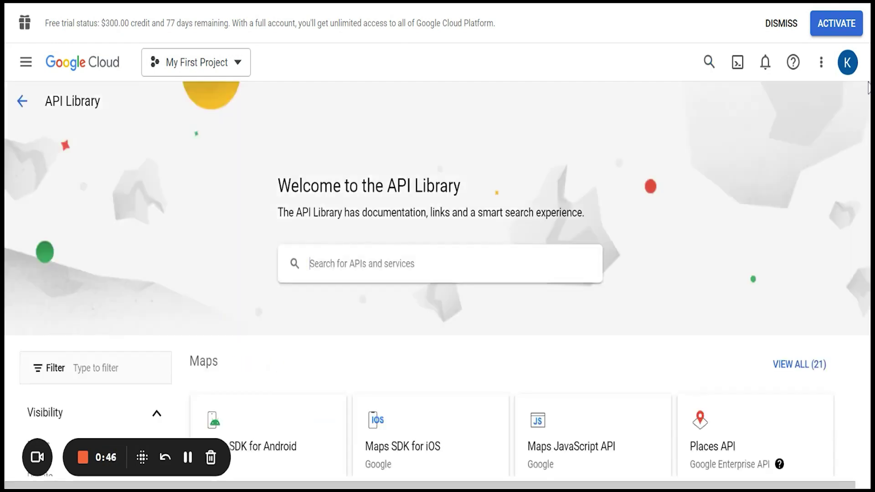
pyautogui.moveTo(276, 185); pyautogui.dragTo(771, 187)
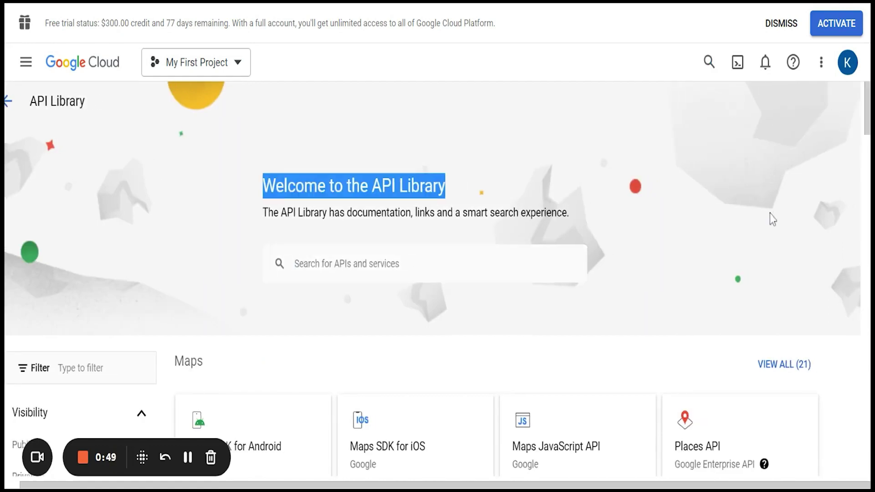
pyautogui.click(770, 212)
pyautogui.scroll(-4, 774, 217)
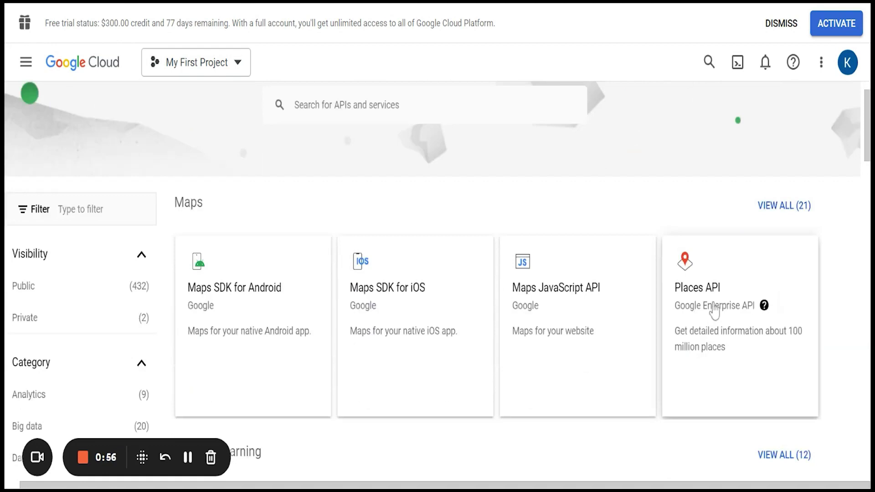
pyautogui.click(714, 312)
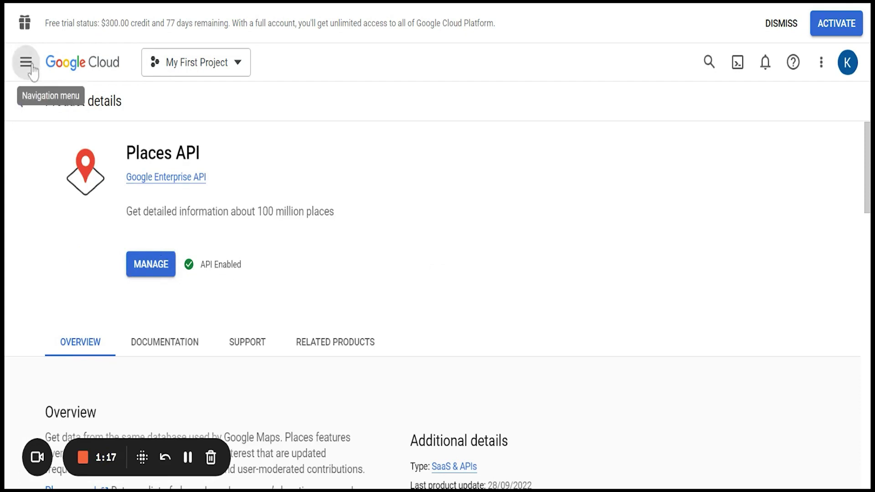
# Open the Credentials page under APIs and services from the console menu.
pyautogui.click(29, 65)
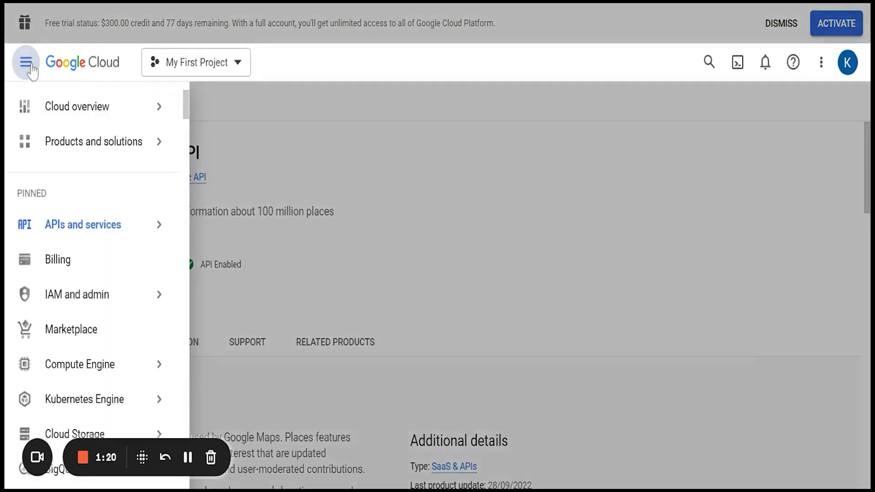
pyautogui.moveTo(142, 238)
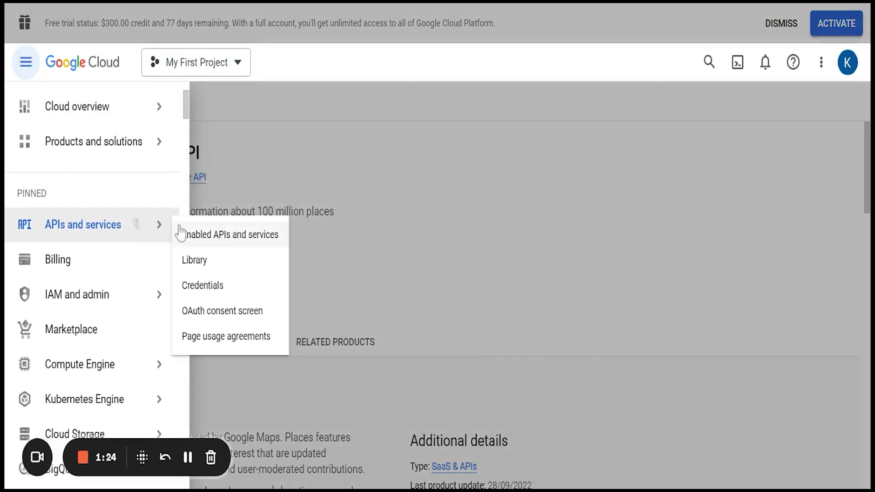
pyautogui.click(213, 286)
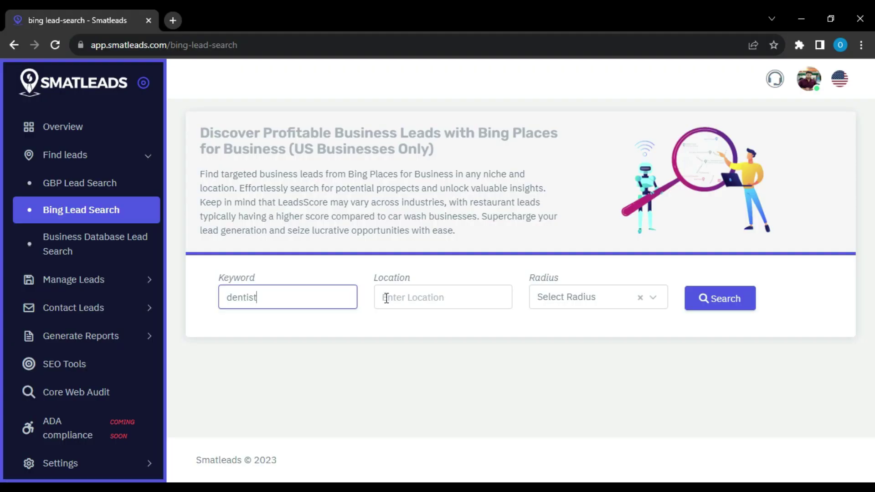
# Search Bing leads for dentist in boca raton, florida within 10 km and scroll the scored results.
pyautogui.click(419, 296)
pyautogui.write('boca raton, florida')
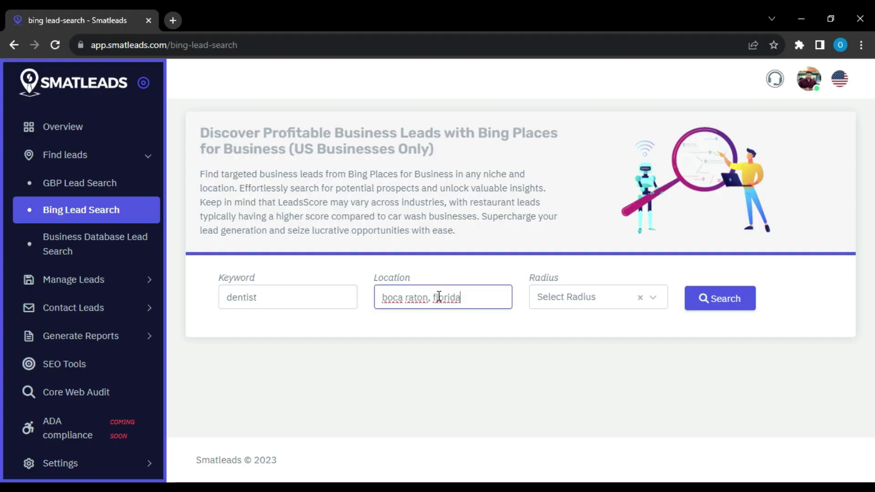
pyautogui.click(565, 303)
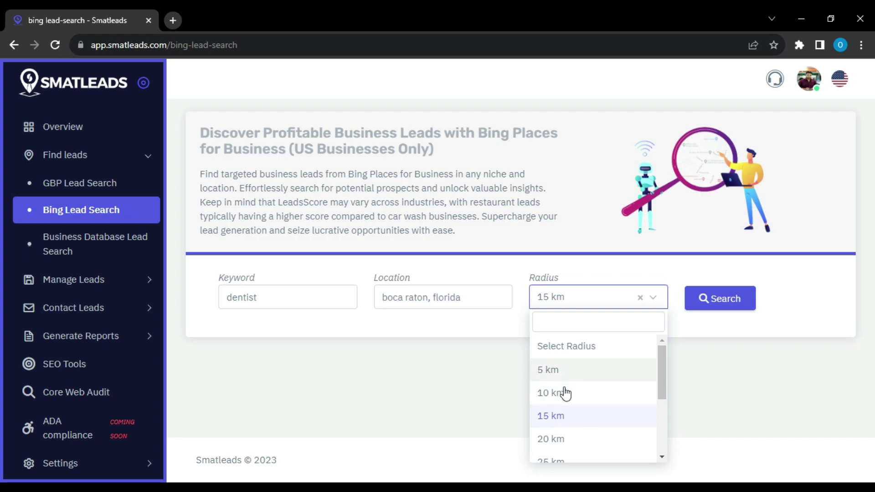
pyautogui.click(564, 392)
pyautogui.click(719, 299)
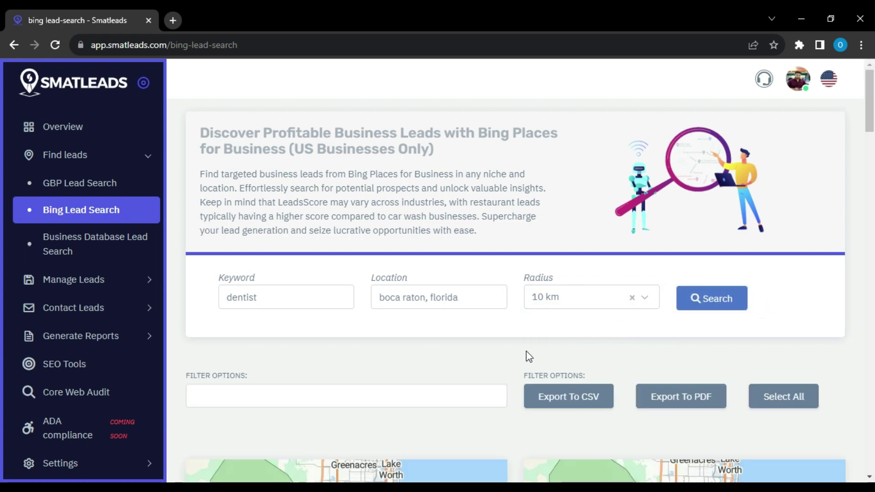
pyautogui.scroll(-10, 517, 351)
pyautogui.scroll(-6, 3, 173)
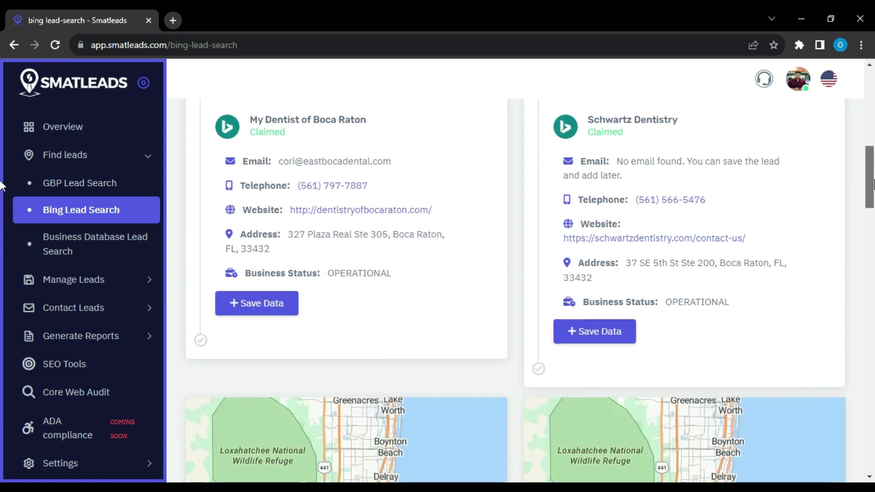
pyautogui.scroll(8, 370, 193)
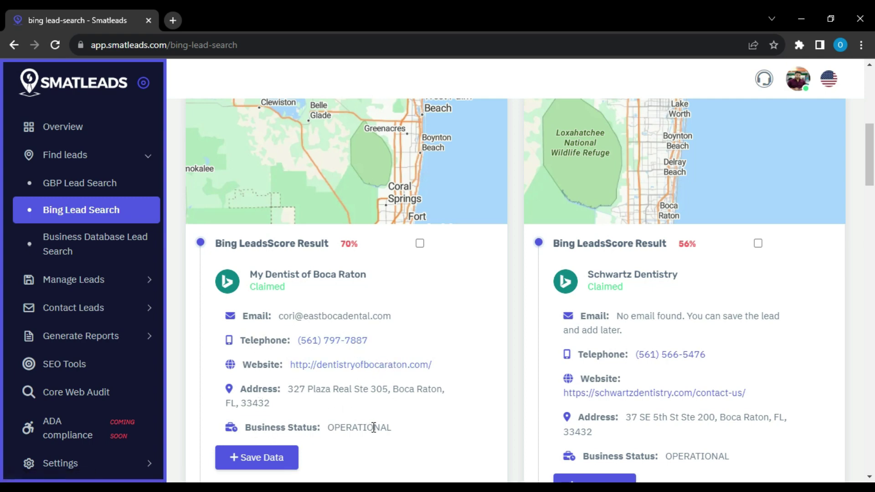
pyautogui.scroll(-2, 395, 429)
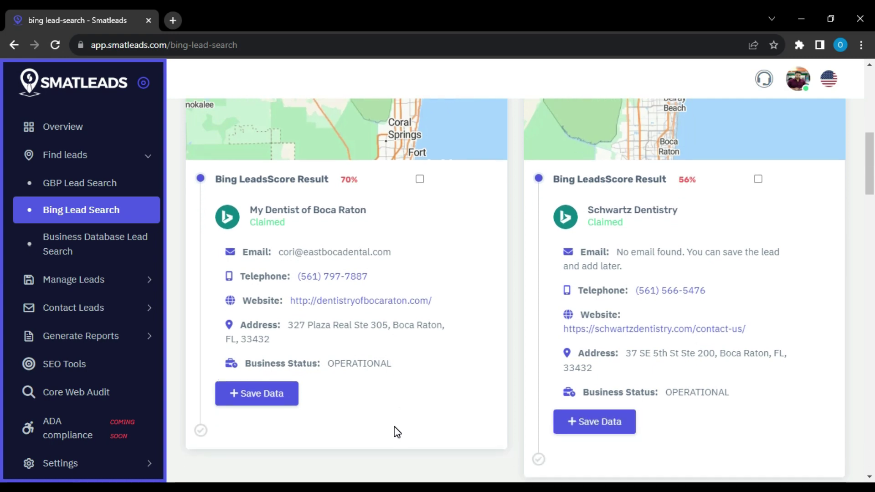
pyautogui.scroll(2, 394, 429)
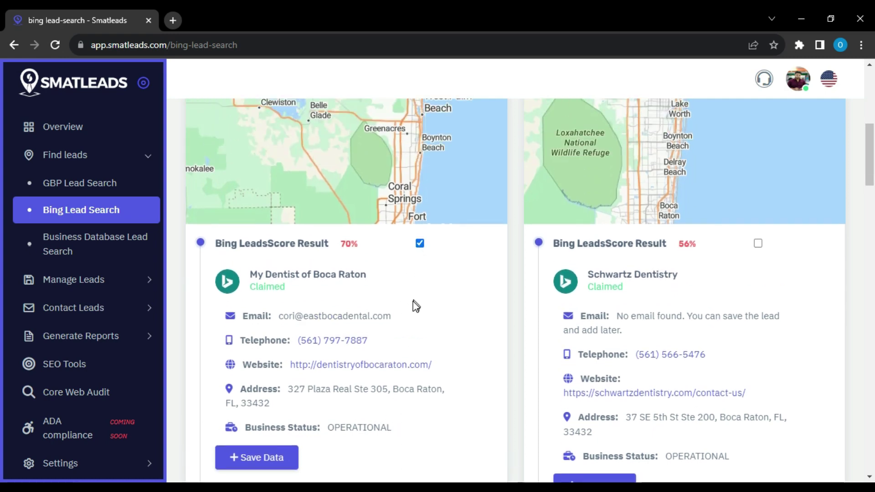
# Save the dentist lead card into a new project named Dentist.
pyautogui.scroll(-3, 416, 306)
pyautogui.click(267, 334)
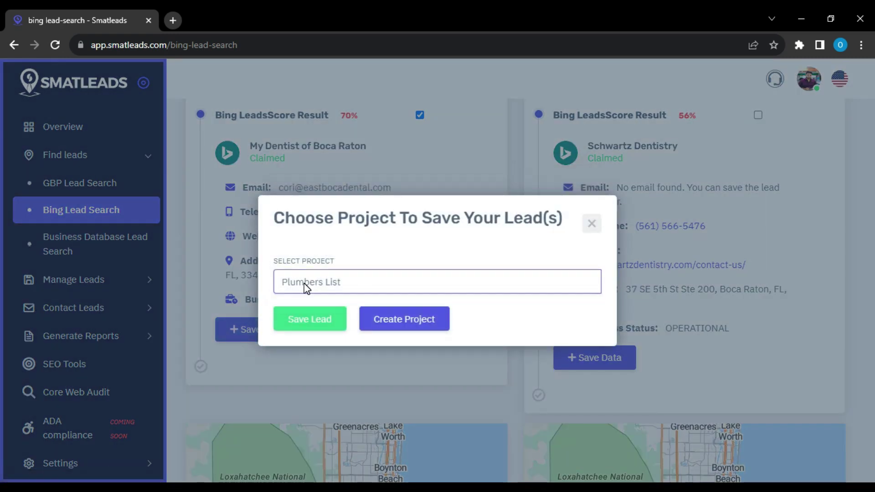
pyautogui.click(403, 319)
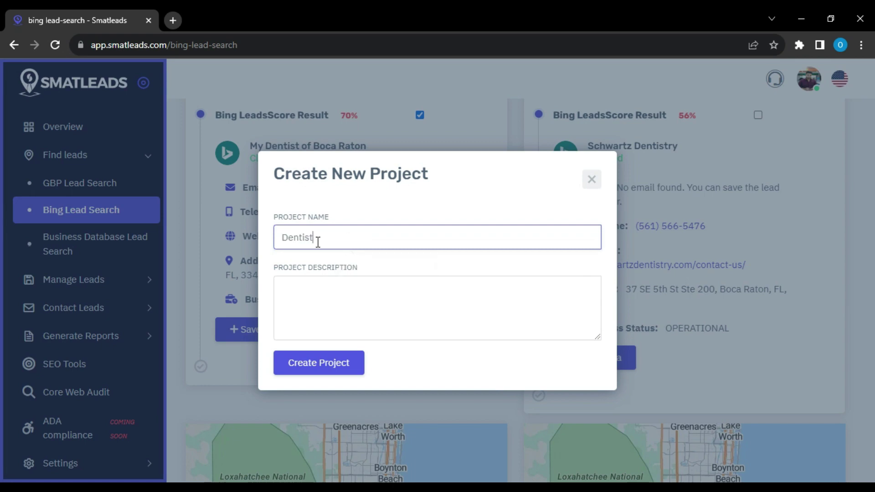
pyautogui.click(323, 305)
pyautogui.write('Dentist')
pyautogui.click(342, 362)
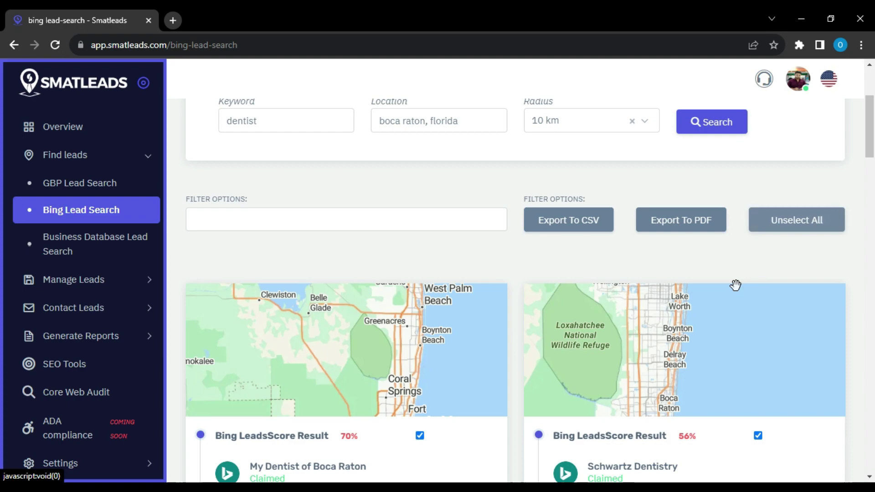
pyautogui.scroll(-2, 735, 285)
pyautogui.scroll(-10, 519, 437)
pyautogui.scroll(9, 511, 435)
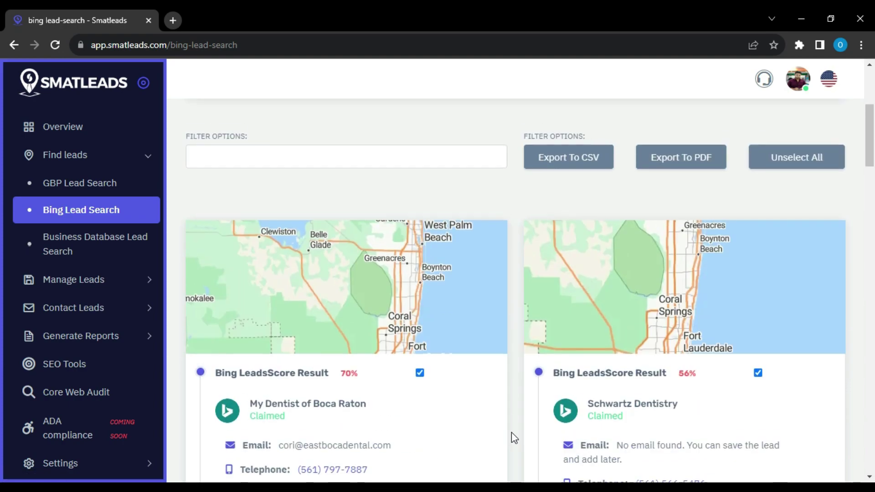
pyautogui.scroll(3, 511, 431)
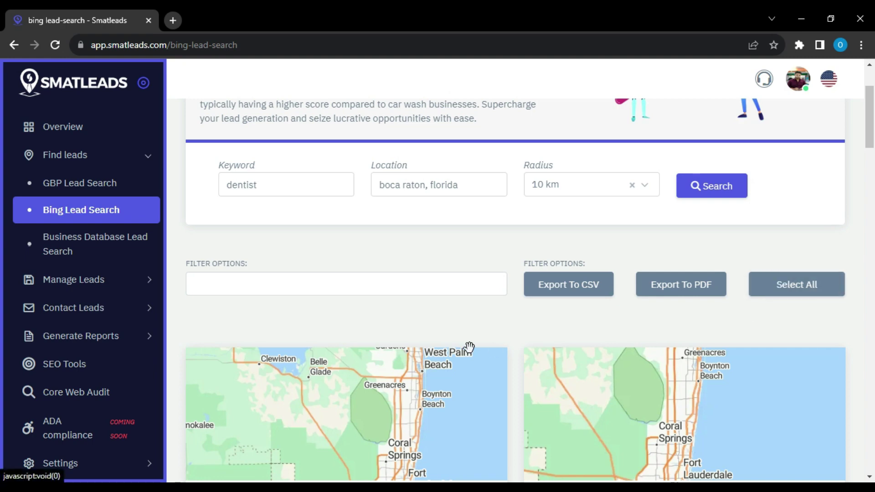
# Apply the No website filter to the results, then remove it.
pyautogui.click(423, 284)
pyautogui.scroll(-3, 445, 249)
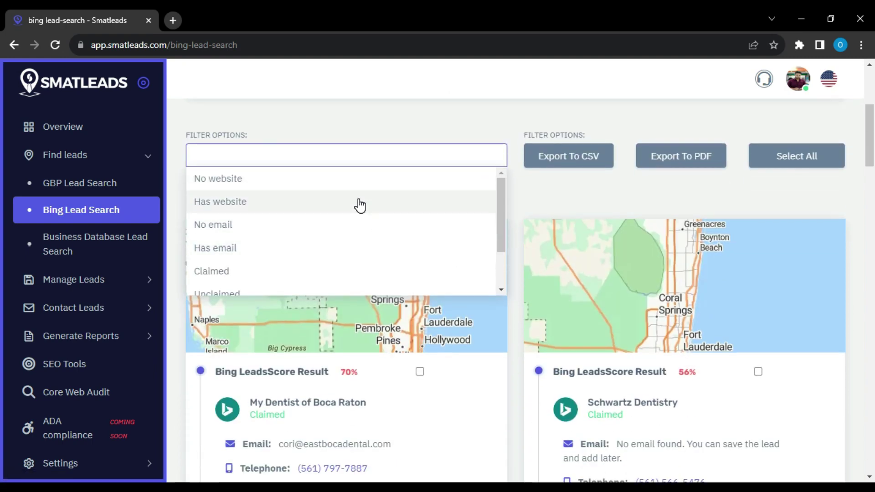
pyautogui.scroll(-2, 359, 205)
pyautogui.scroll(2, 359, 210)
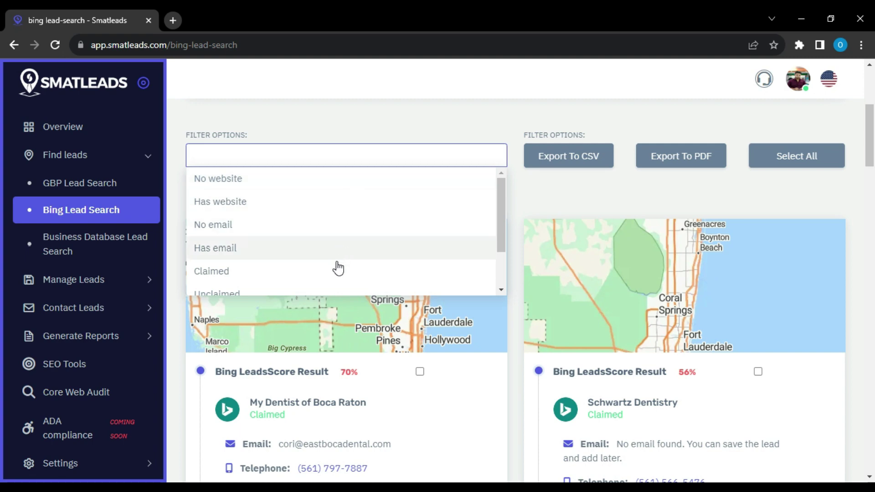
pyautogui.scroll(-2, 338, 269)
pyautogui.scroll(2, 323, 285)
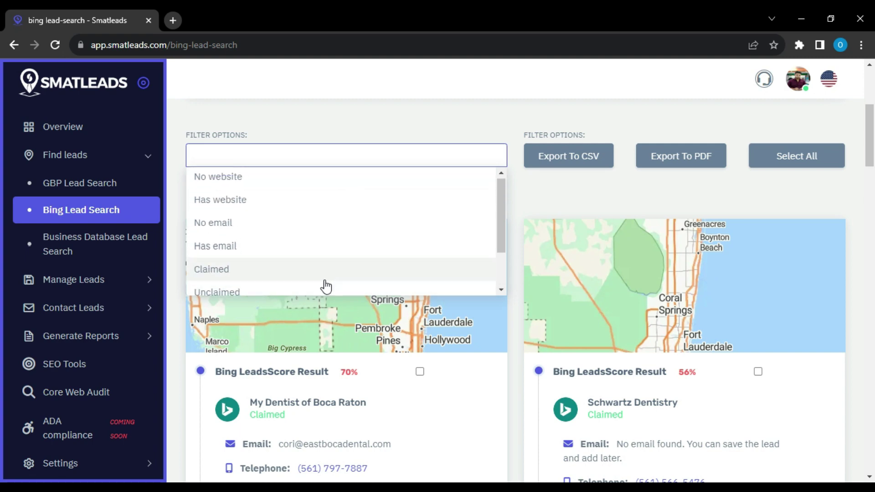
pyautogui.click(275, 178)
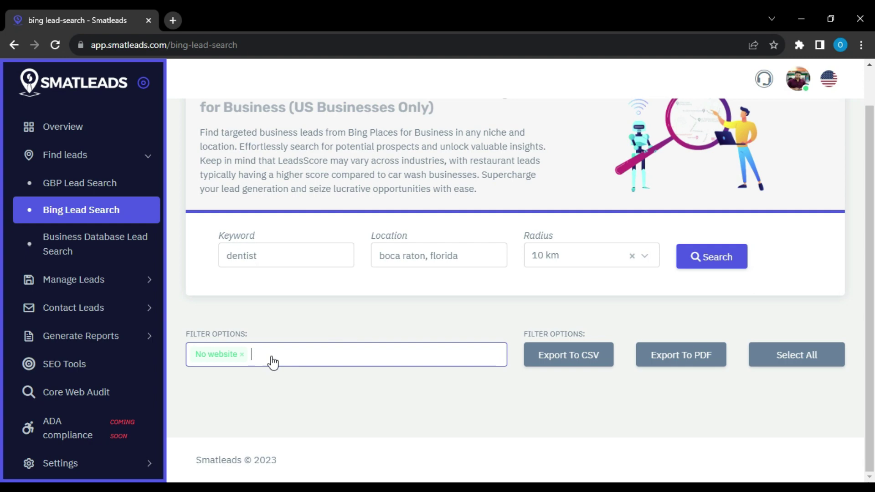
pyautogui.click(243, 355)
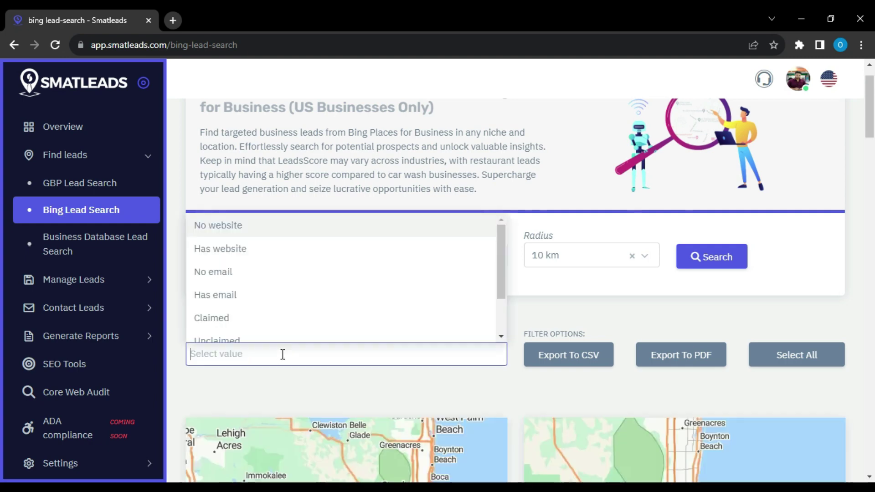
# Apply the No email filter to the results, then remove it.
pyautogui.click(289, 276)
pyautogui.scroll(-5, 498, 308)
pyautogui.scroll(6, 496, 325)
pyautogui.click(312, 403)
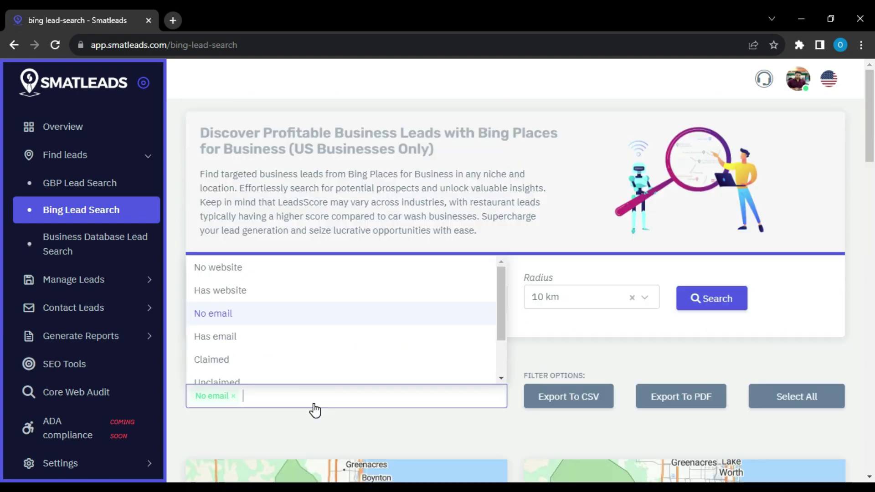
pyautogui.scroll(-3, 273, 190)
pyautogui.scroll(-2, 269, 205)
pyautogui.click(238, 272)
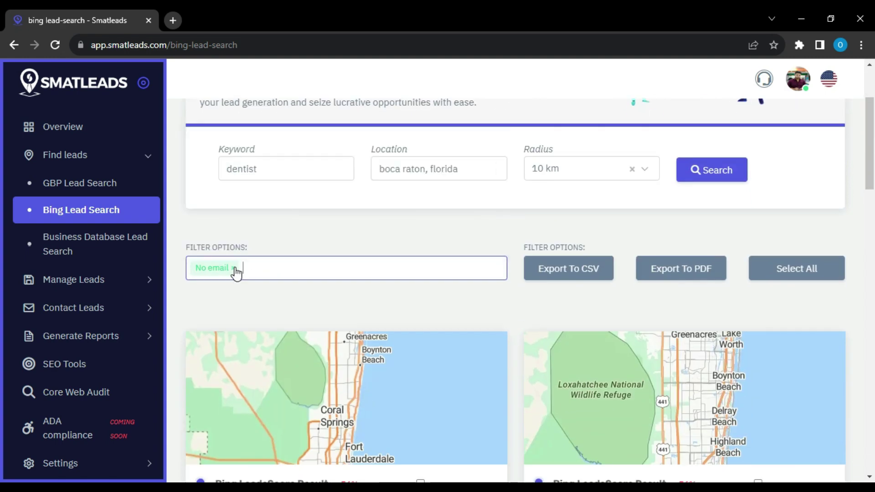
pyautogui.click(251, 268)
pyautogui.click(234, 268)
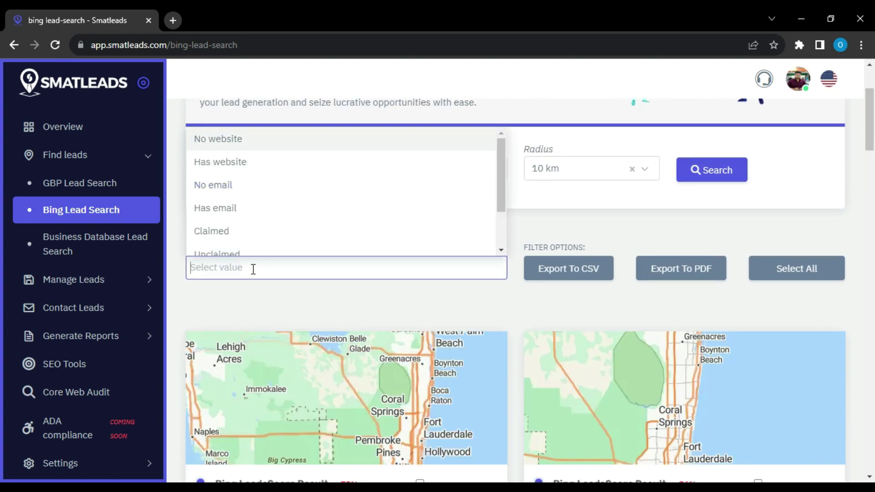
# Filter the Bing results to Unclaimed businesses only.
pyautogui.click(236, 269)
pyautogui.scroll(-2, 253, 221)
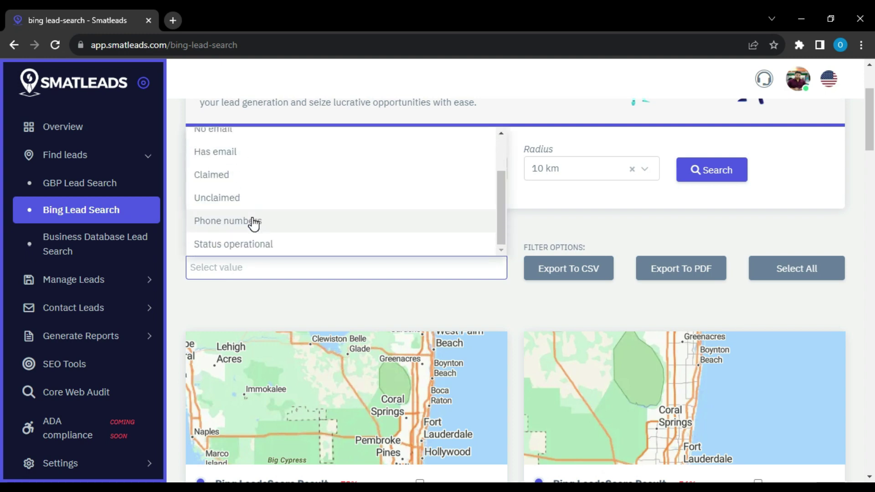
pyautogui.click(242, 201)
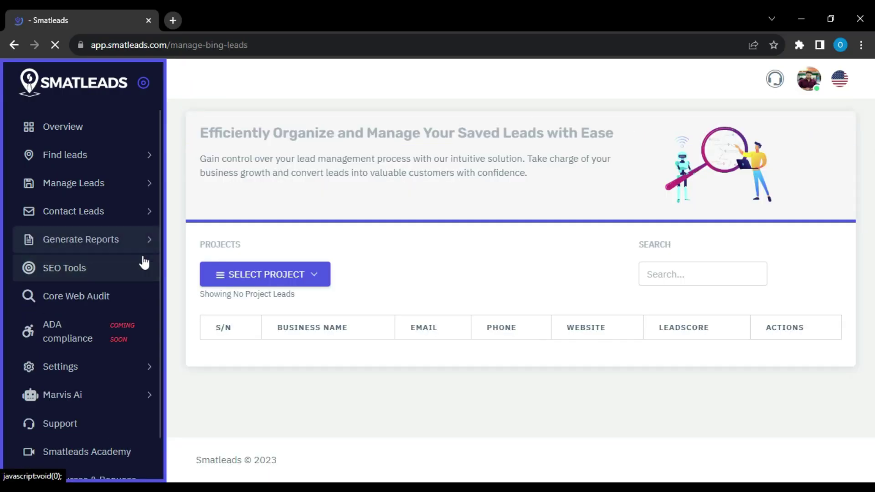
# Use Select Project to view the saved Bing leads table and scroll through it.
pyautogui.click(306, 280)
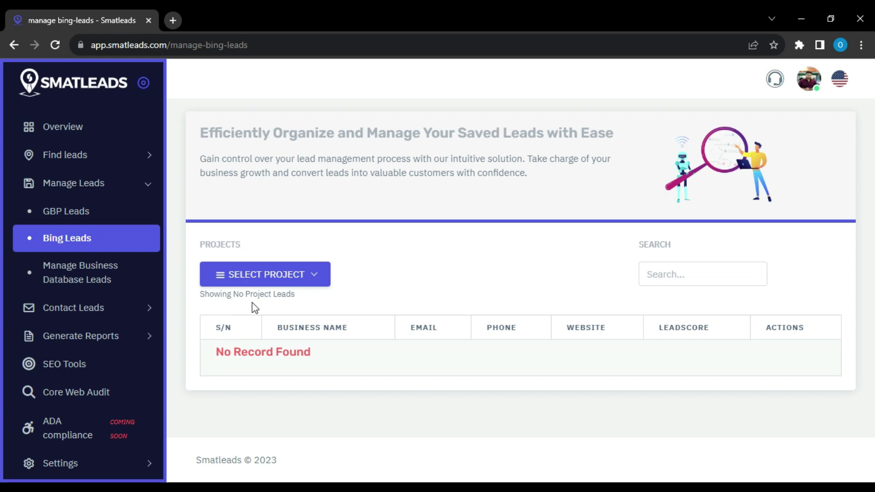
pyautogui.scroll(-3, 341, 319)
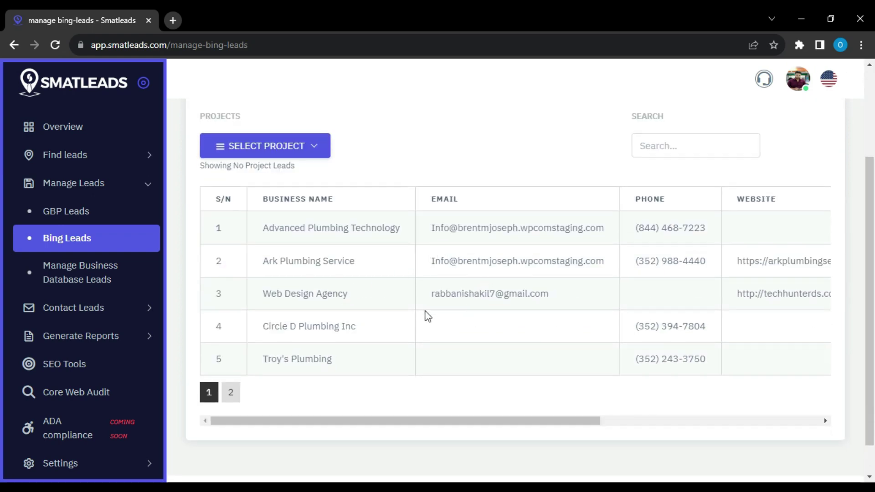
pyautogui.scroll(-1, 437, 337)
pyautogui.moveTo(451, 387); pyautogui.dragTo(680, 384)
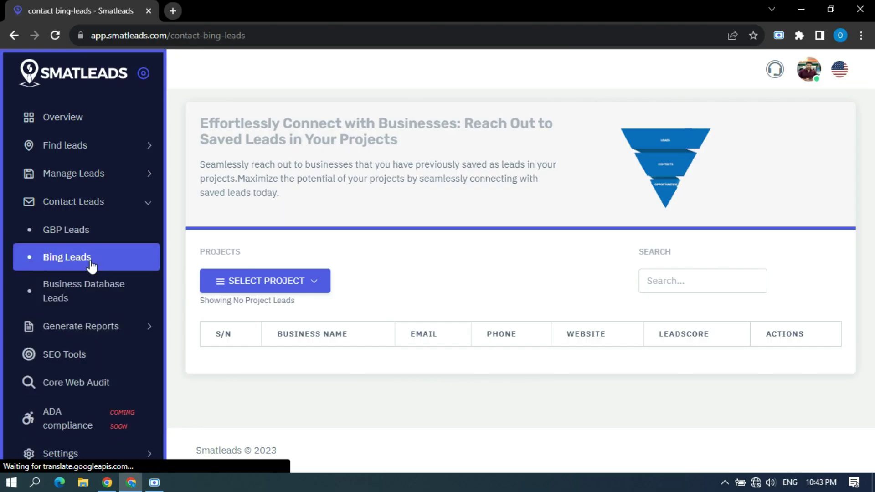
# Load the Plumbers List project's leads.
pyautogui.click(279, 292)
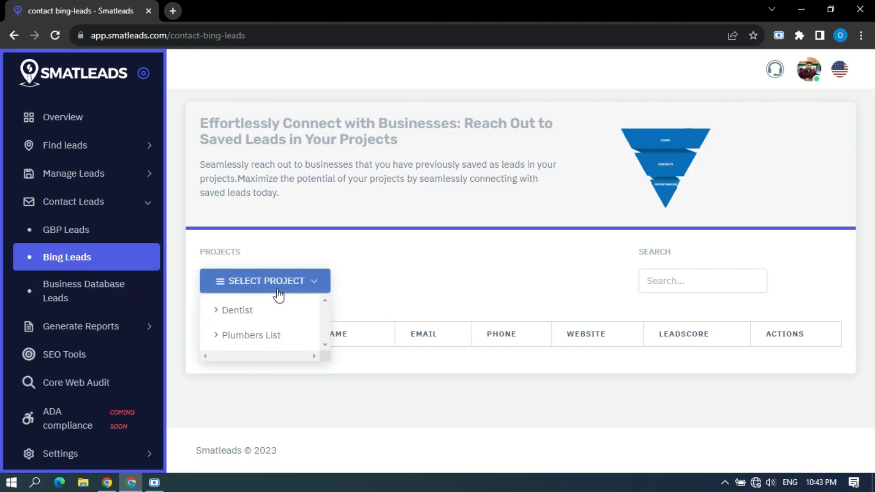
pyautogui.click(251, 335)
pyautogui.scroll(-2, 273, 341)
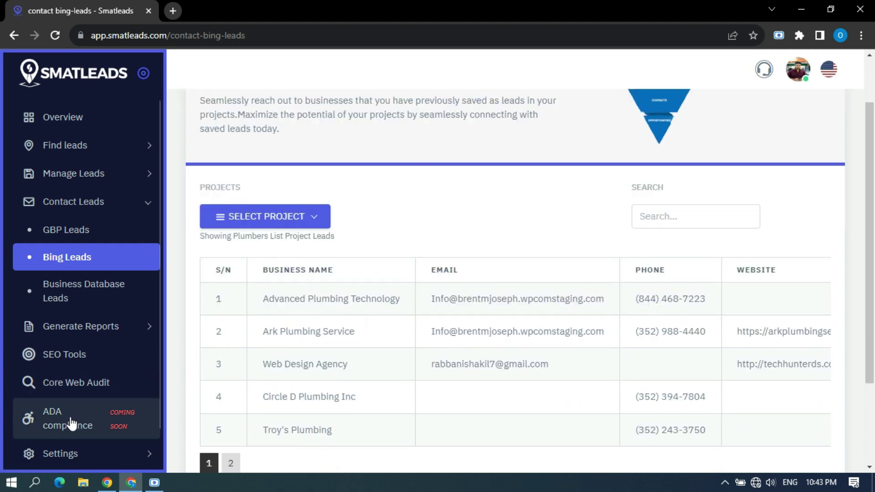
# Save the account's SMTP email settings, then return to the leads and open a lead's email composer.
pyautogui.click(60, 453)
pyautogui.scroll(-5, 108, 316)
pyautogui.click(107, 300)
pyautogui.click(310, 286)
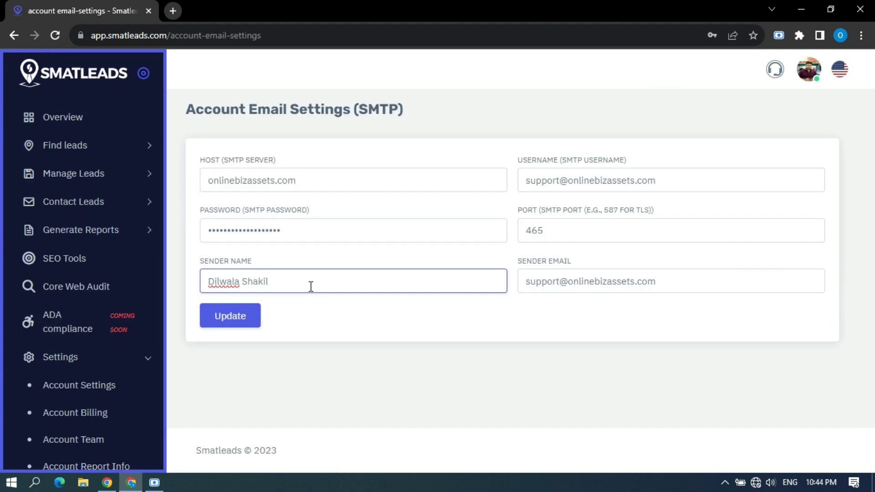
pyautogui.click(319, 304)
pyautogui.click(238, 322)
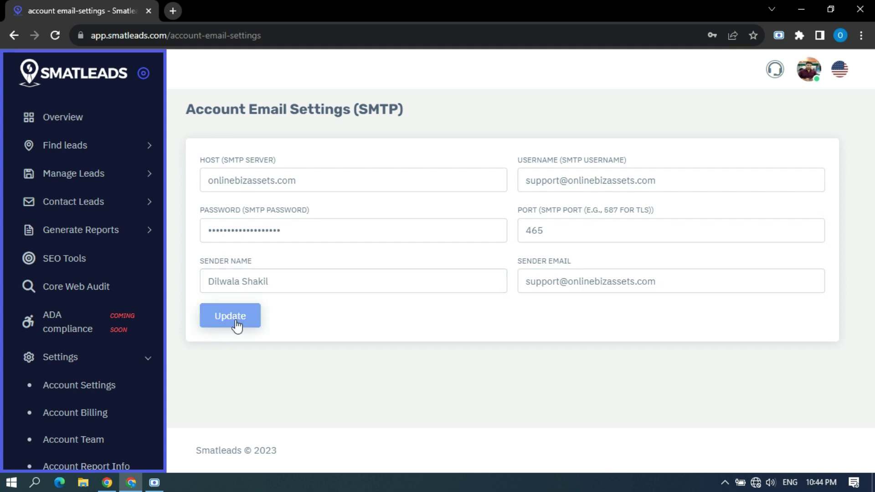
pyautogui.hotkey('alt', 'Left')
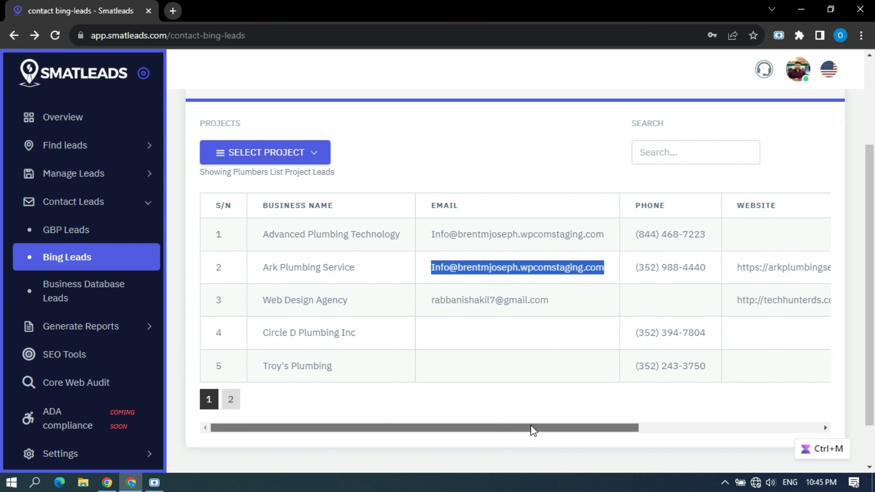
pyautogui.moveTo(531, 427); pyautogui.dragTo(780, 274)
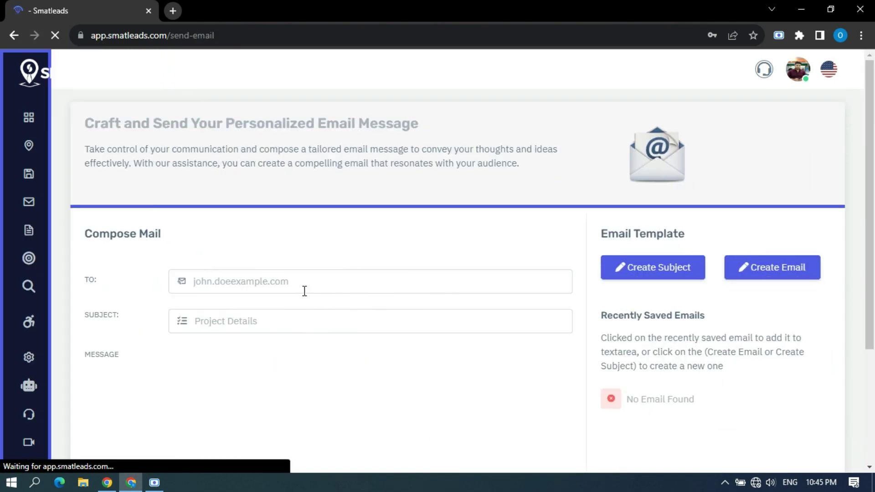
# Scroll through the Compose Mail page for the lead's message.
pyautogui.scroll(-4, 237, 328)
pyautogui.scroll(3, 416, 354)
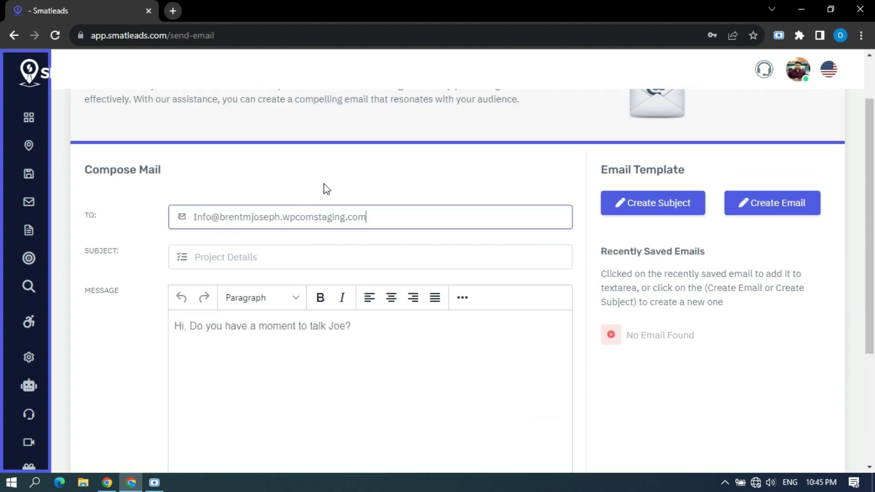
pyautogui.scroll(-1, 239, 200)
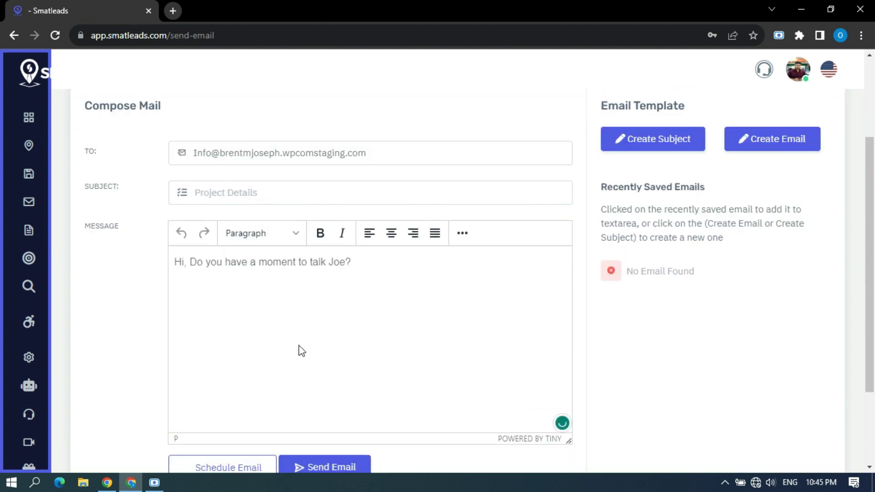
pyautogui.scroll(-2, 443, 381)
pyautogui.scroll(3, 645, 220)
pyautogui.scroll(-3, 455, 296)
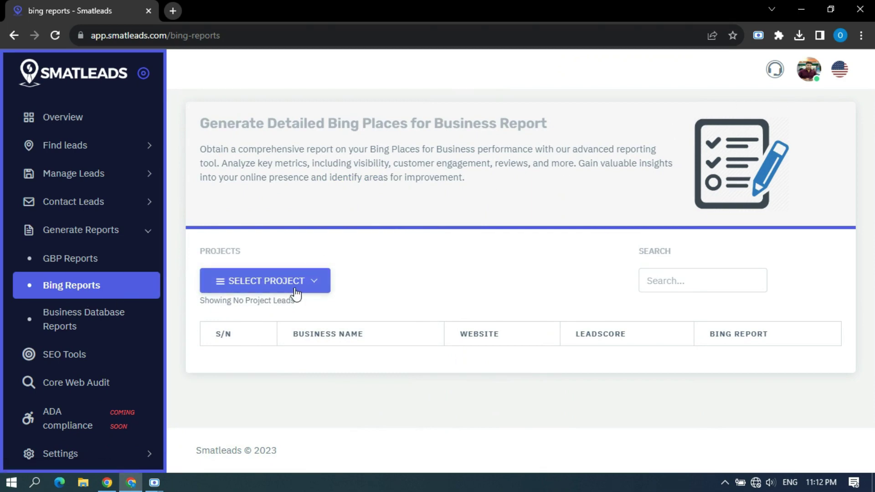
# Generate a Bing Places report for Web Design Agency from the Plumbers List leads.
pyautogui.click(298, 292)
pyautogui.click(255, 339)
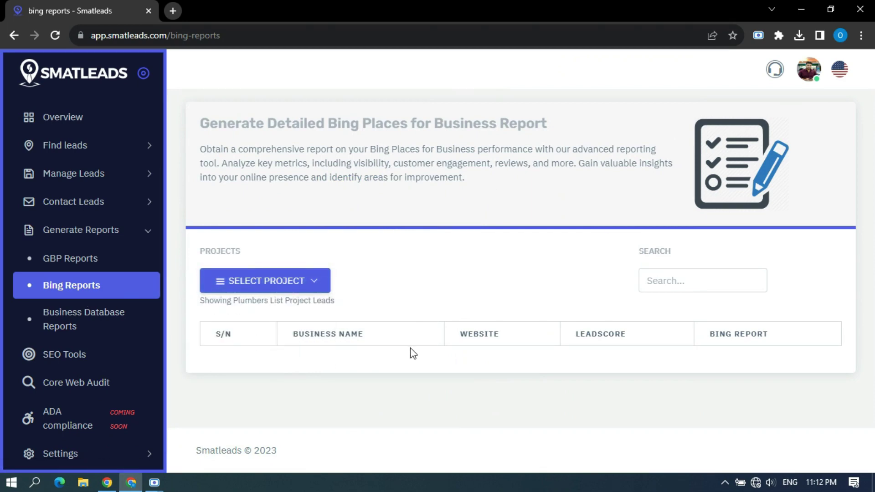
pyautogui.scroll(-3, 492, 347)
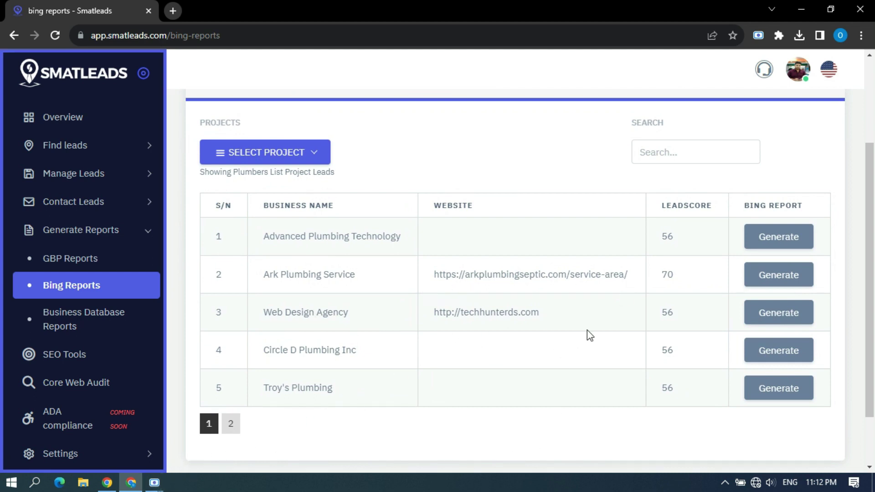
pyautogui.click(780, 315)
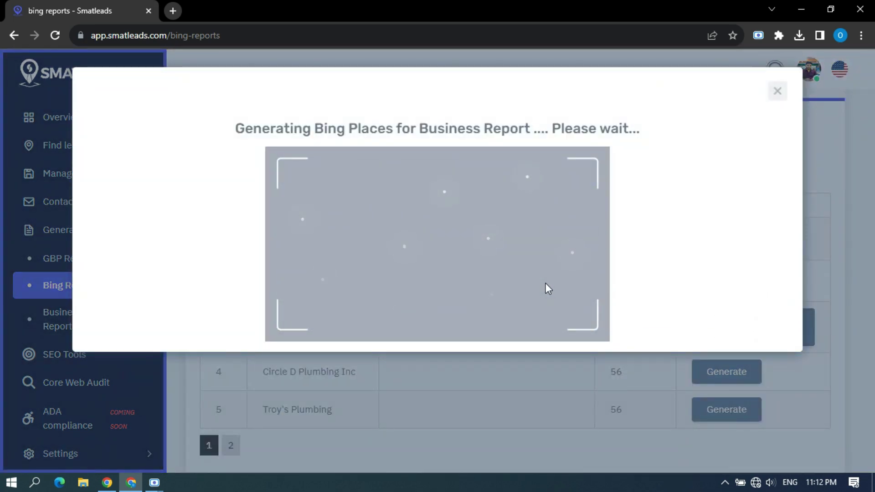
# Scroll through the Bing report to the end and download it.
pyautogui.scroll(-10, 733, 203)
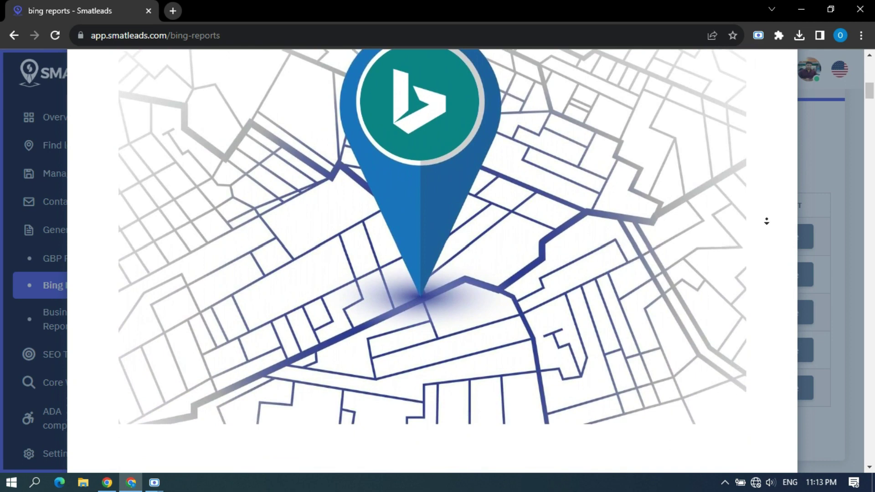
pyautogui.scroll(-18, 767, 221)
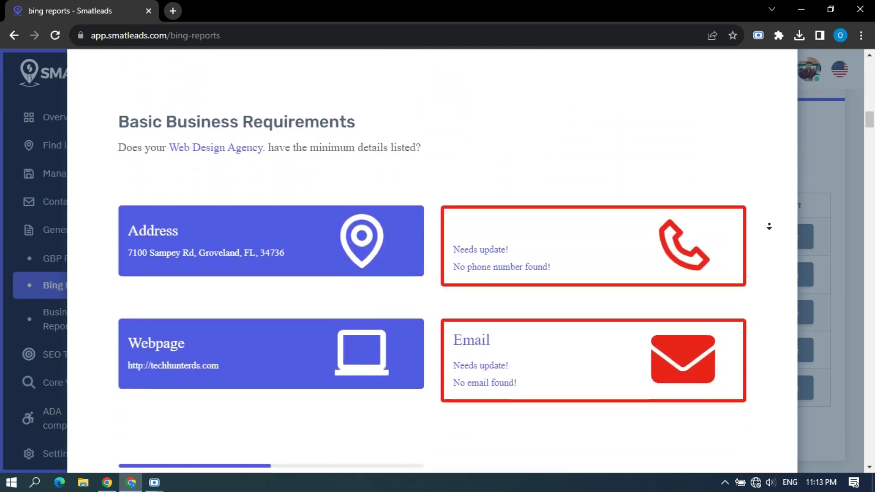
pyautogui.scroll(-18, 769, 227)
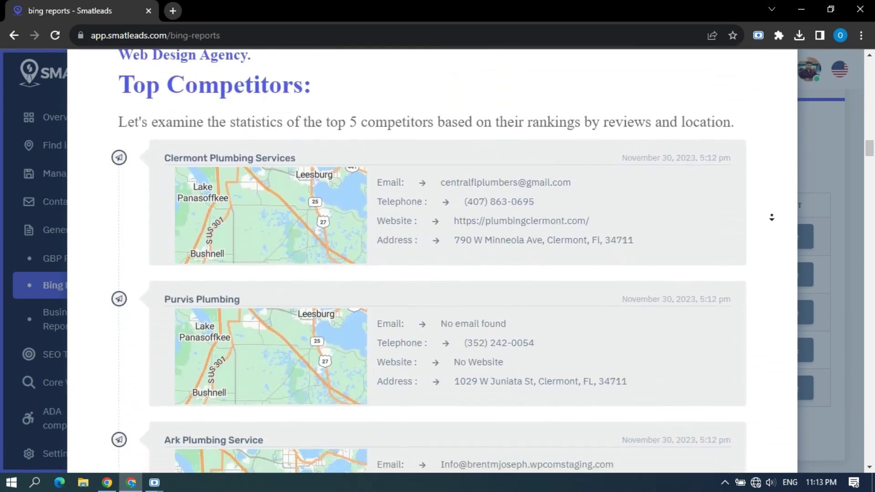
pyautogui.scroll(-9, 771, 217)
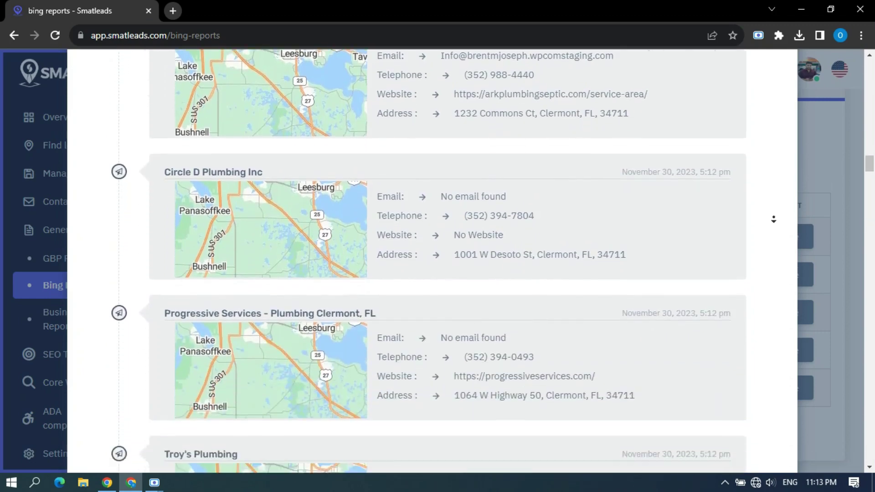
pyautogui.scroll(-15, 773, 220)
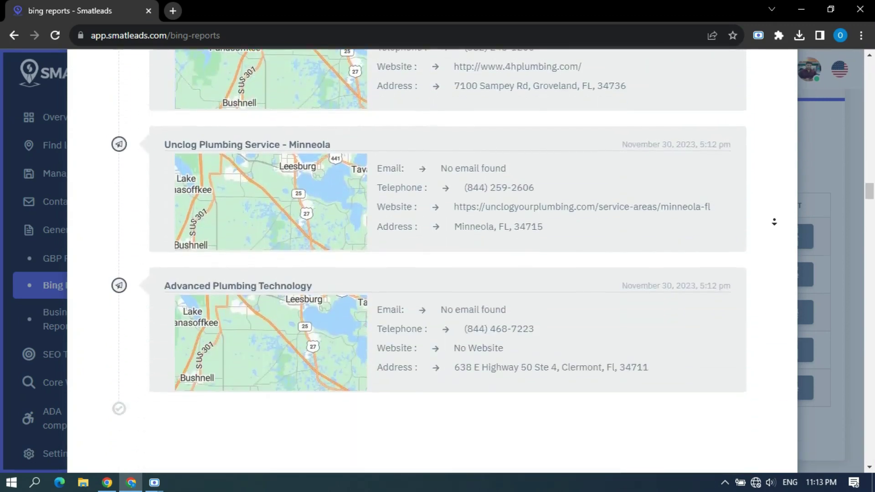
pyautogui.scroll(-15, 774, 222)
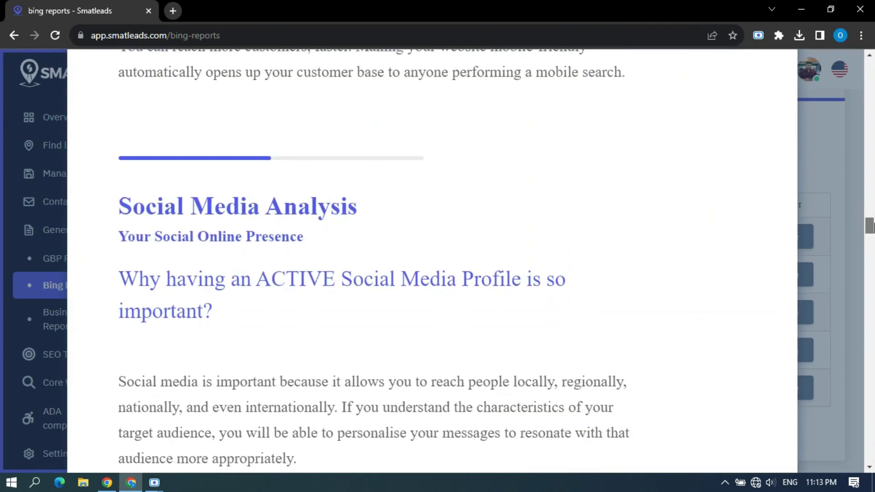
pyautogui.scroll(-15, 774, 222)
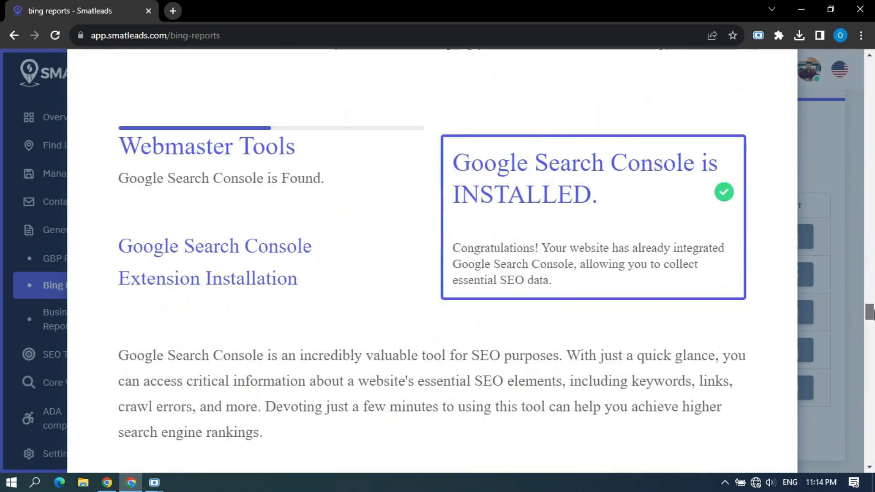
pyautogui.moveTo(870, 313); pyautogui.dragTo(870, 456)
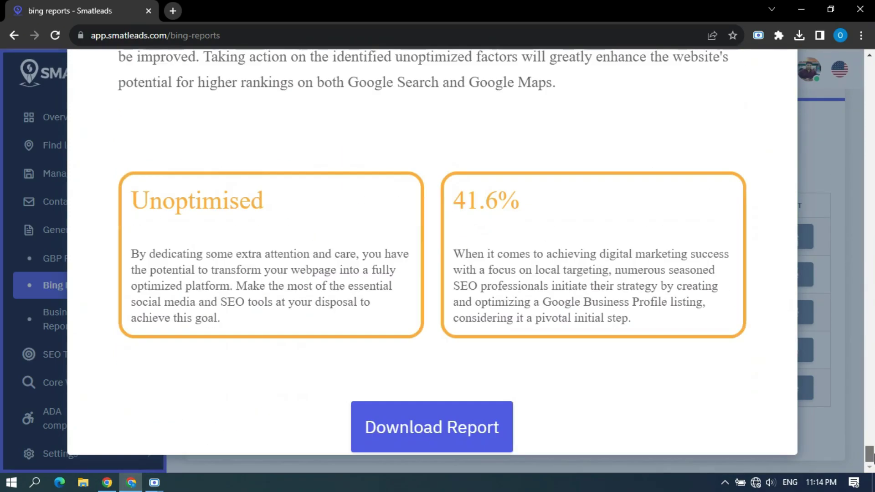
pyautogui.click(420, 426)
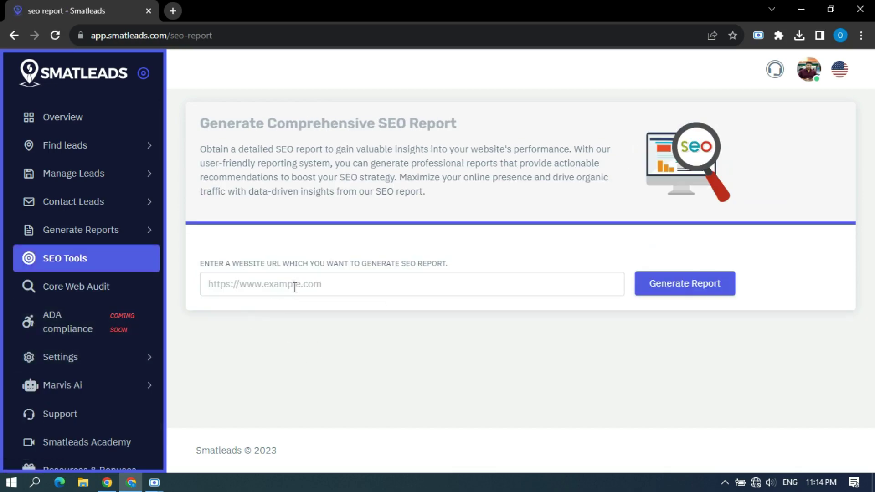
# Generate the SEO report for onlinebizassets.com and scroll through its sections.
pyautogui.click(728, 291)
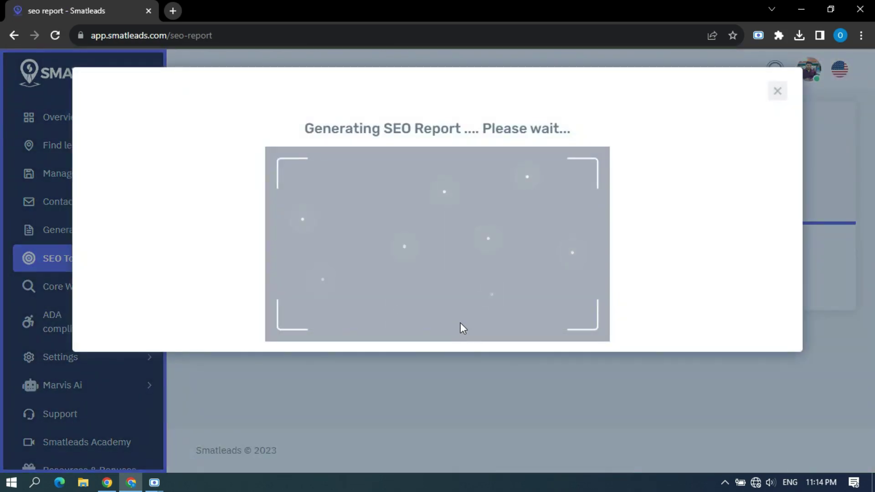
pyautogui.scroll(-4, 586, 274)
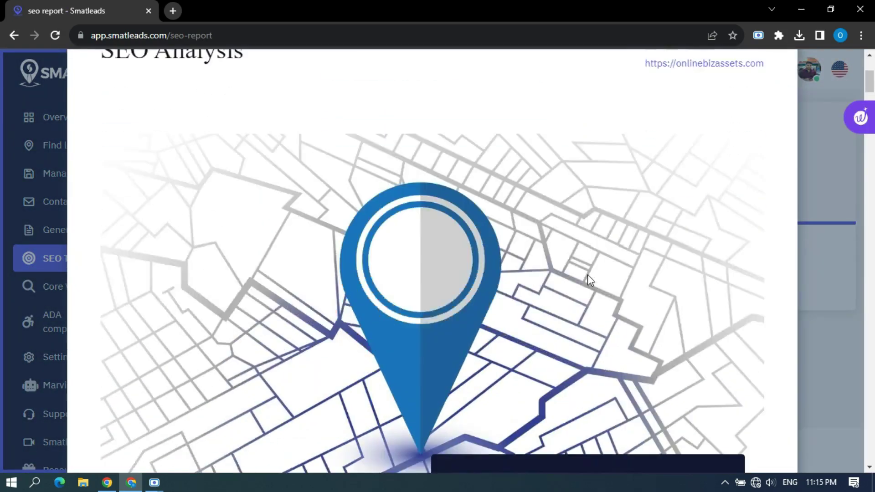
pyautogui.scroll(-10, 588, 277)
pyautogui.scroll(-18, 288, 250)
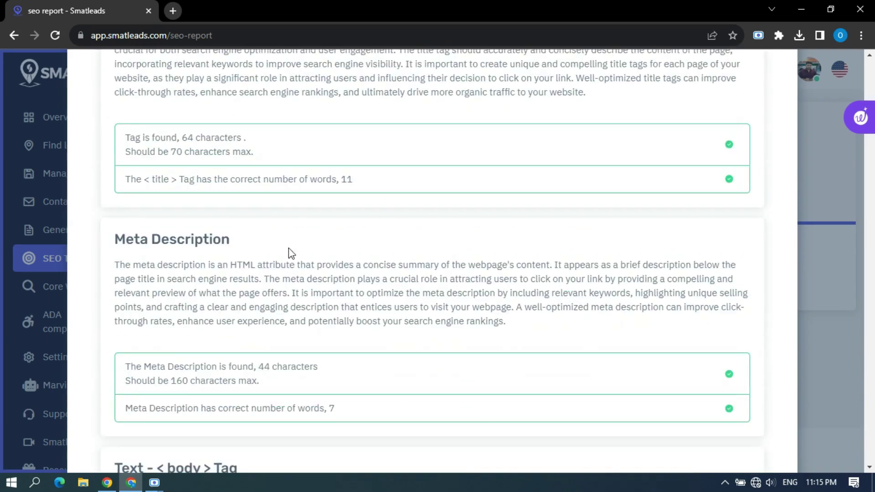
pyautogui.scroll(-11, 287, 251)
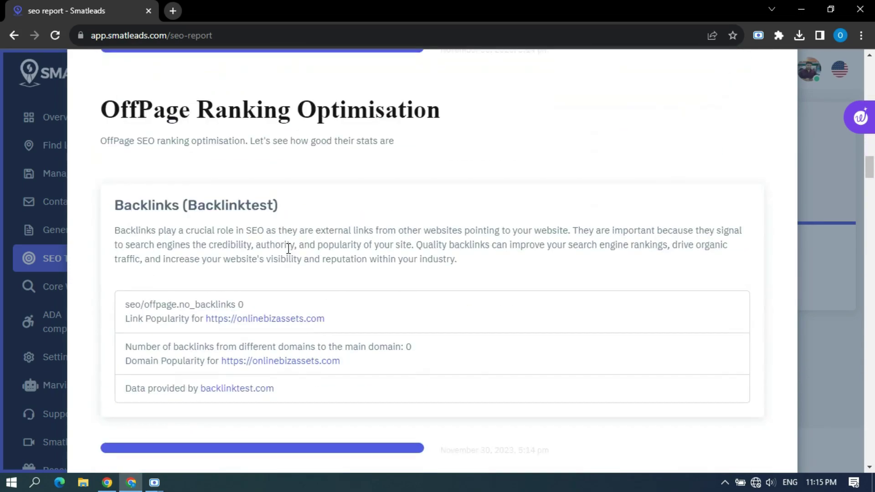
pyautogui.click(870, 397)
pyautogui.moveTo(871, 397); pyautogui.dragTo(871, 460)
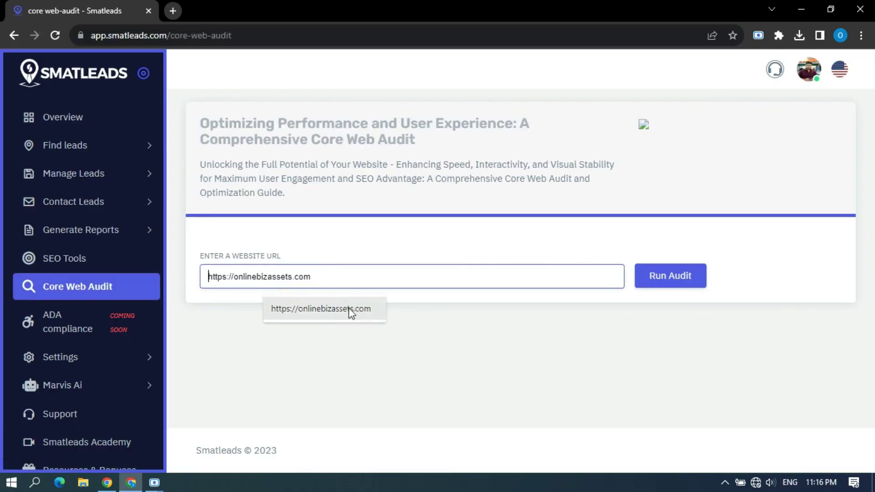
# Run the Core Web Audit on onlinebizassets.com and scroll through its accessibility requirements.
pyautogui.click(674, 278)
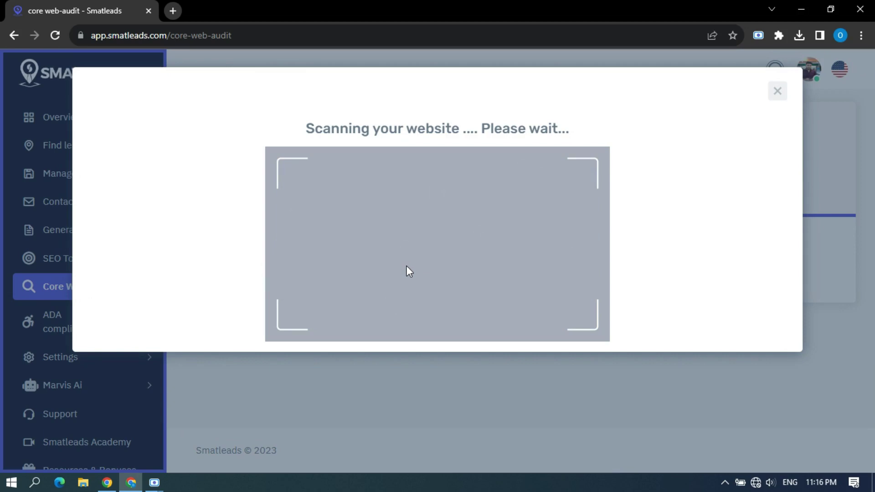
pyautogui.scroll(-12, 543, 293)
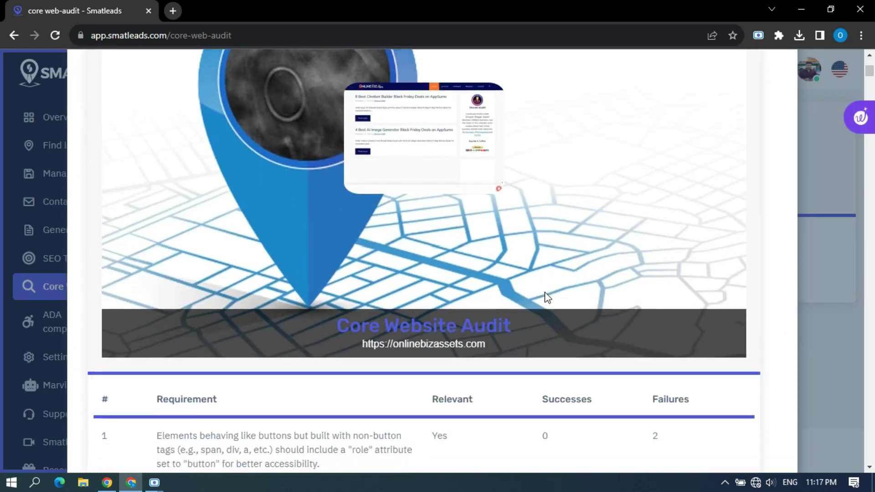
pyautogui.scroll(-15, 624, 291)
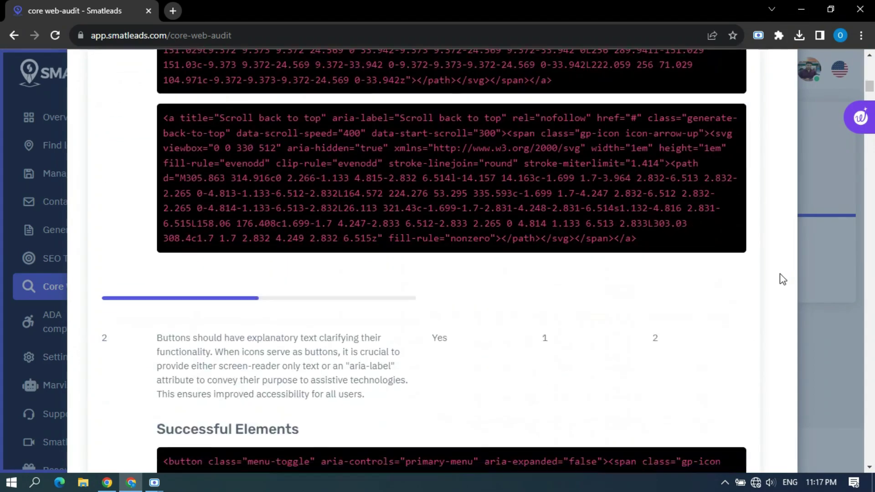
pyautogui.scroll(-20, 310, 280)
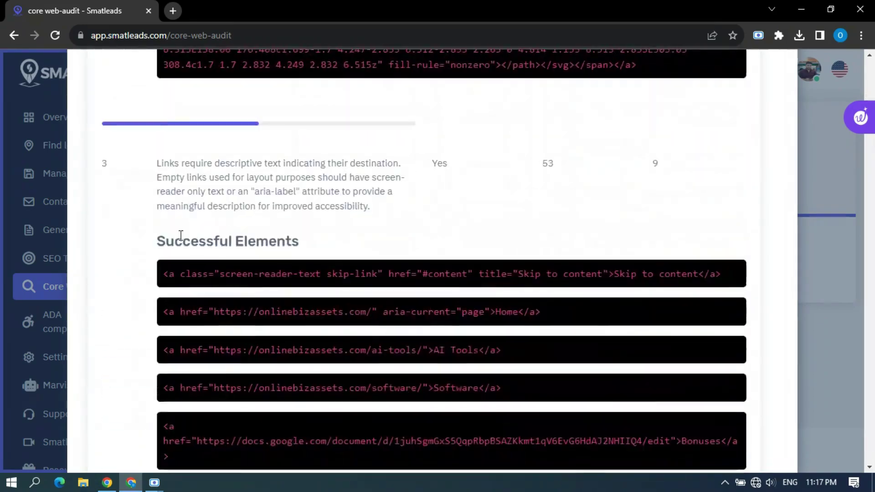
pyautogui.scroll(-20, 315, 255)
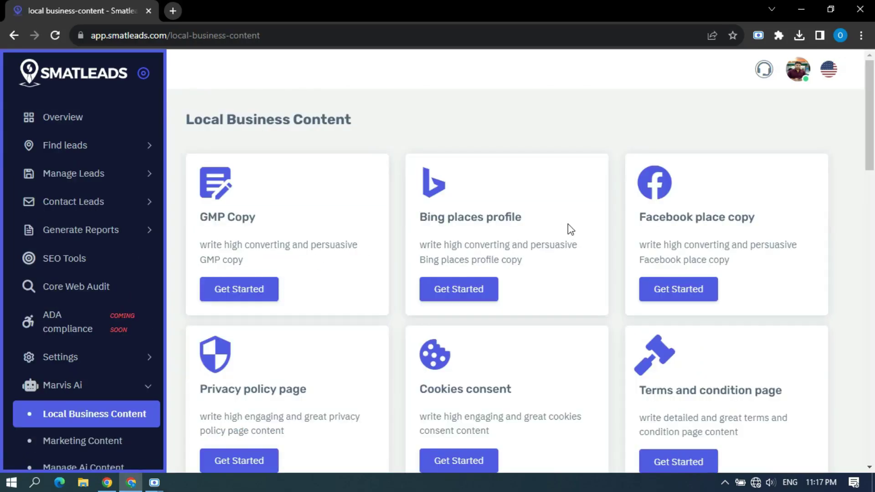
# Scroll through the Local Business Content writing templates.
pyautogui.scroll(-5, 850, 211)
pyautogui.scroll(-5, 850, 211)
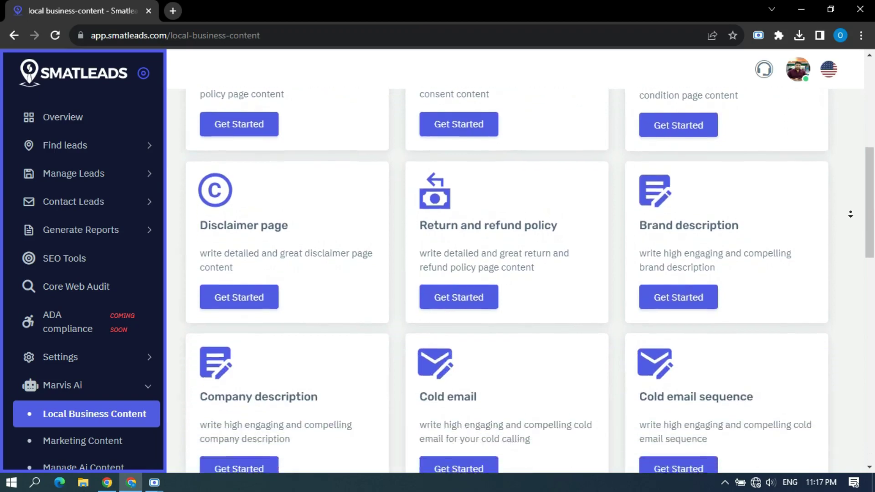
pyautogui.scroll(-8, 850, 214)
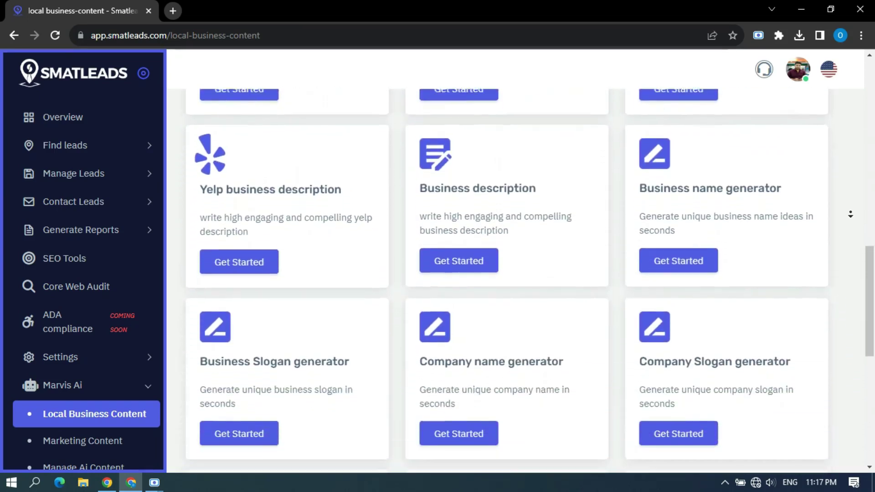
pyautogui.scroll(-5, 850, 214)
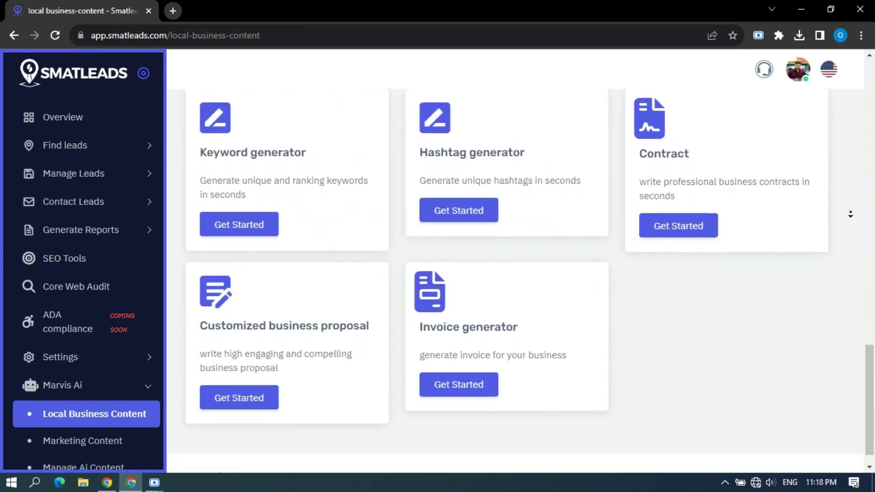
# Browse the Marketing Content writing templates.
pyautogui.click(94, 440)
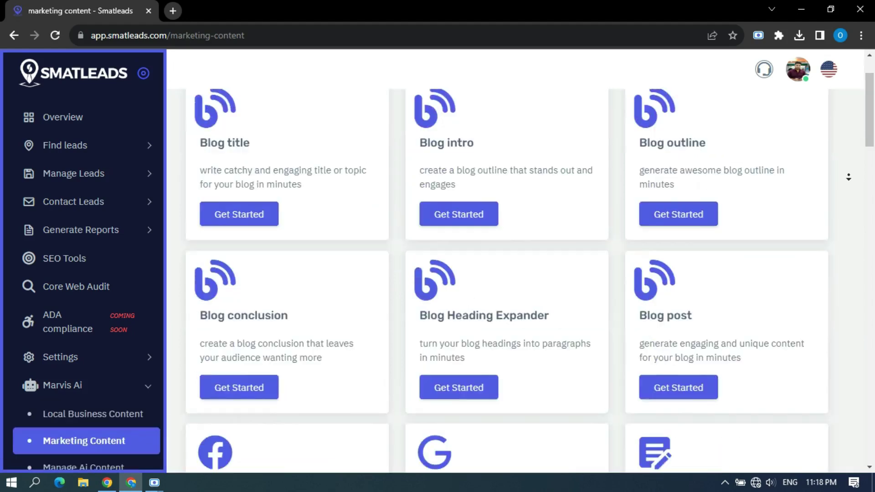
pyautogui.scroll(-5, 848, 178)
pyautogui.scroll(-6, 849, 177)
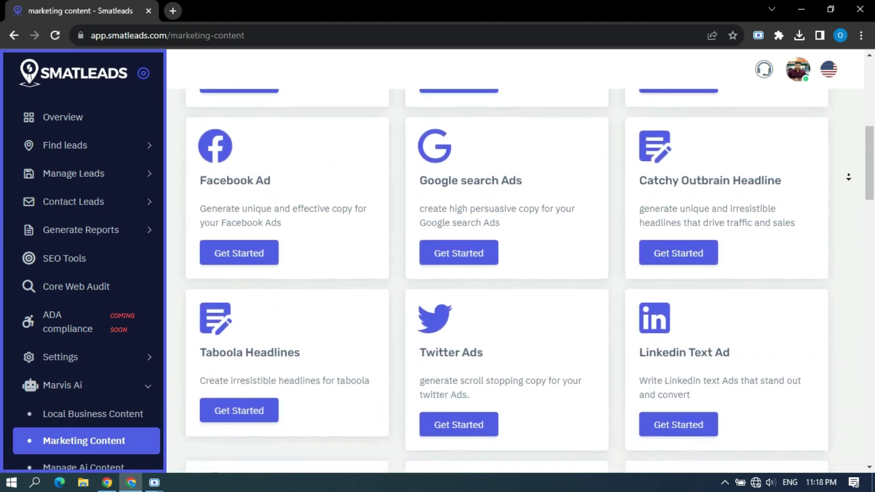
pyautogui.scroll(-6, 848, 177)
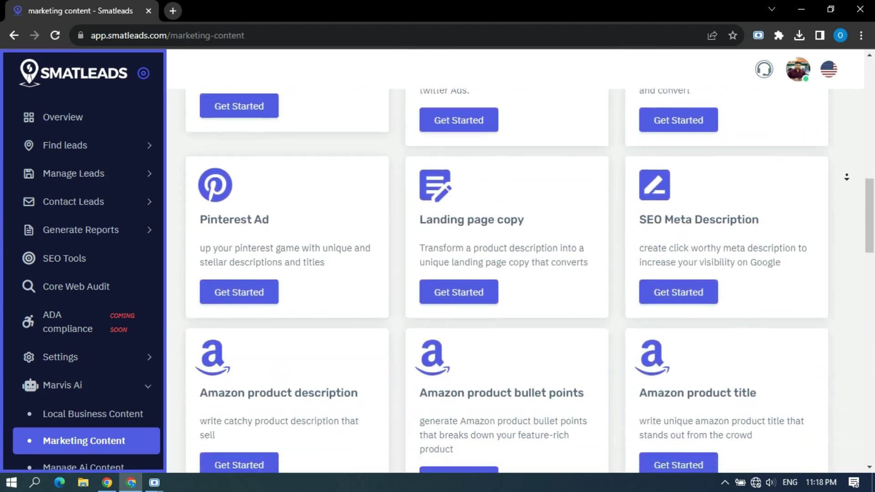
pyautogui.scroll(-8, 846, 177)
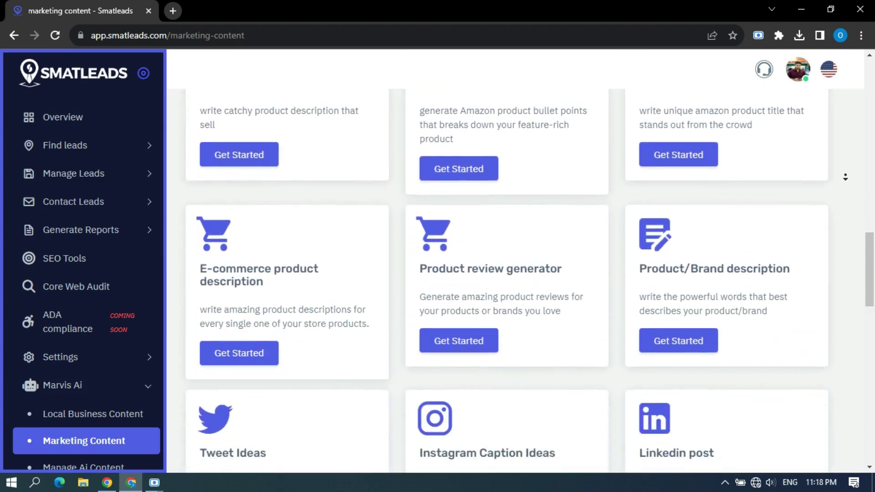
pyautogui.scroll(-4, 845, 183)
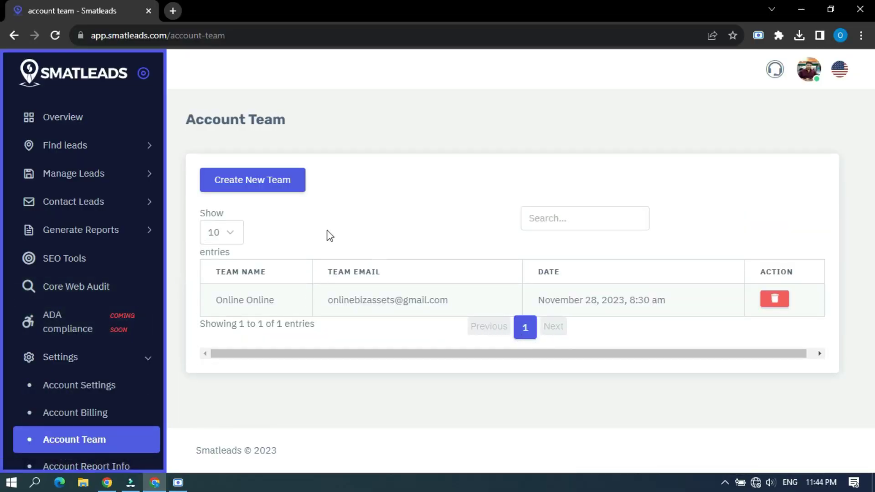
# Open the New Team Details form and visit its first name, last name and email fields.
pyautogui.click(258, 184)
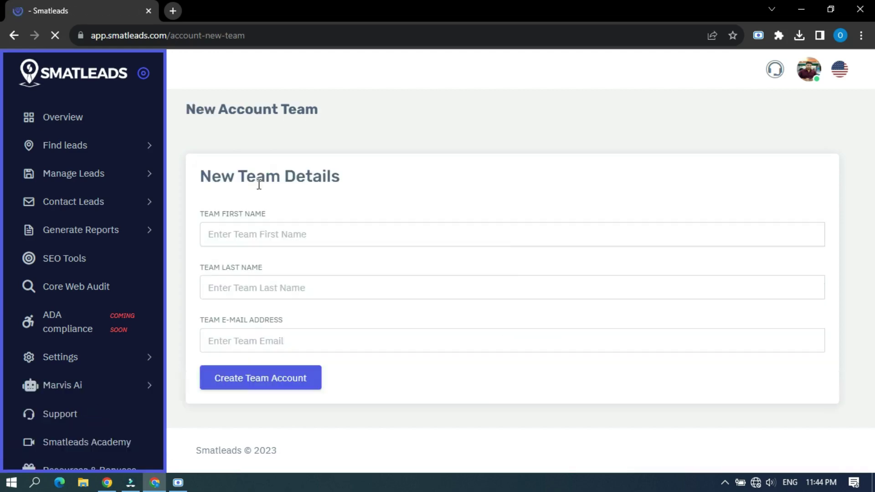
pyautogui.click(268, 232)
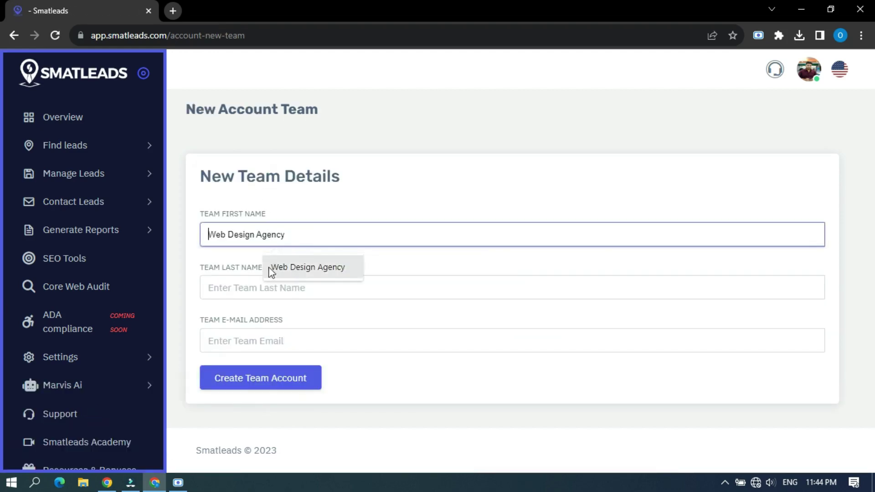
pyautogui.click(262, 293)
pyautogui.click(254, 334)
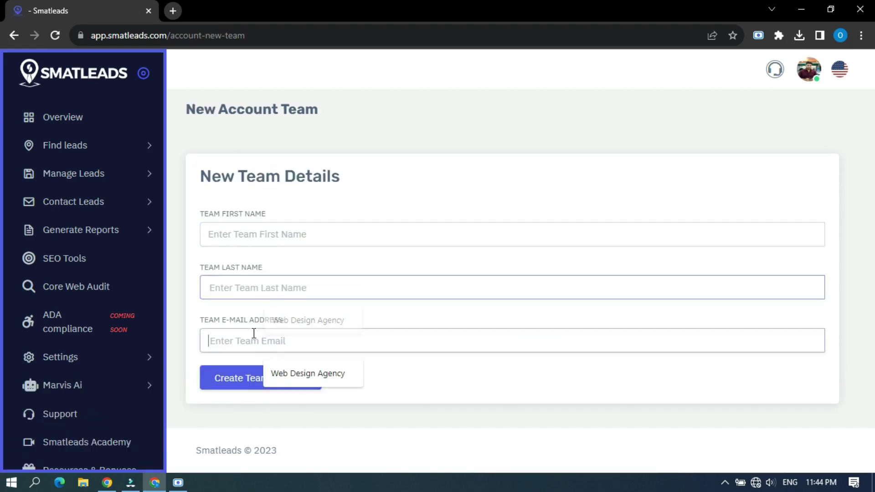
pyautogui.click(399, 185)
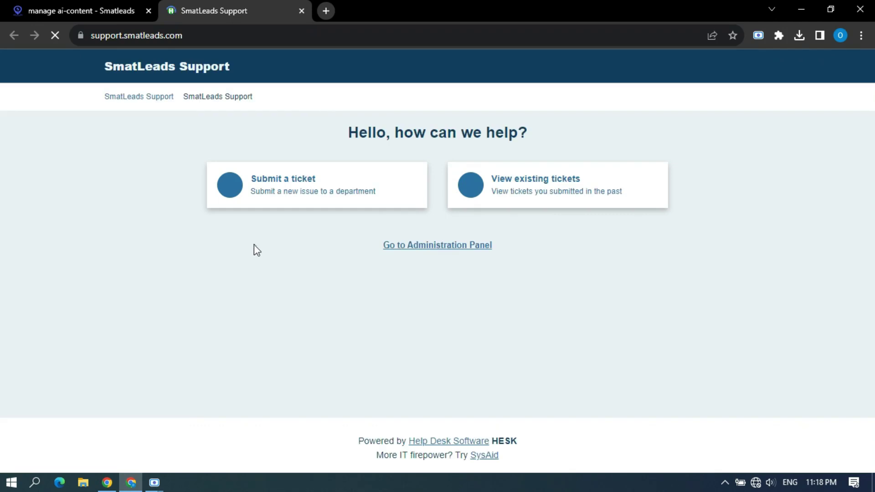
# Open the 'Submit a ticket' form and scroll down through it.
pyautogui.click(359, 191)
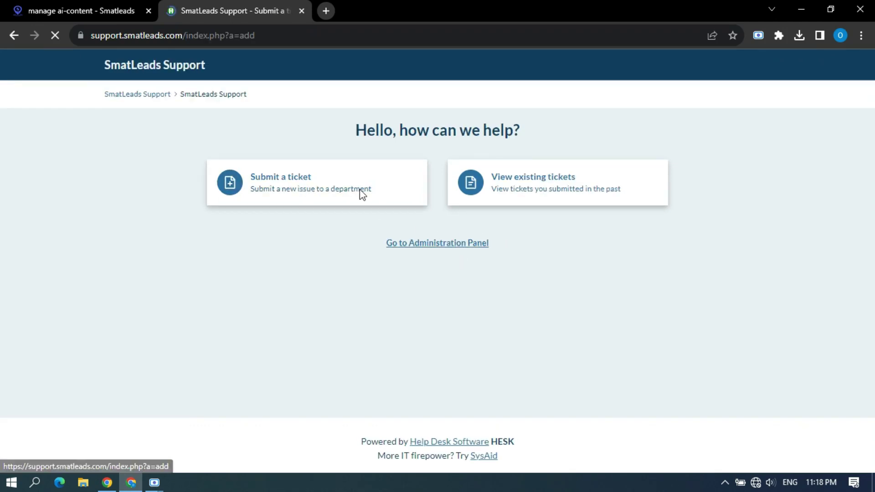
pyautogui.scroll(-9, 802, 241)
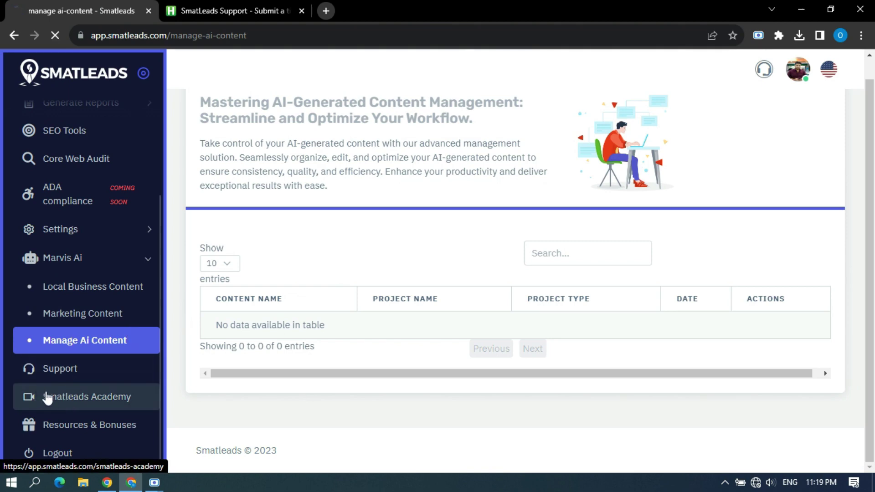
# Play the Business Optimization Report Generation video in Smatleads Academy, then go to Resources AND Bonuses.
pyautogui.click(44, 398)
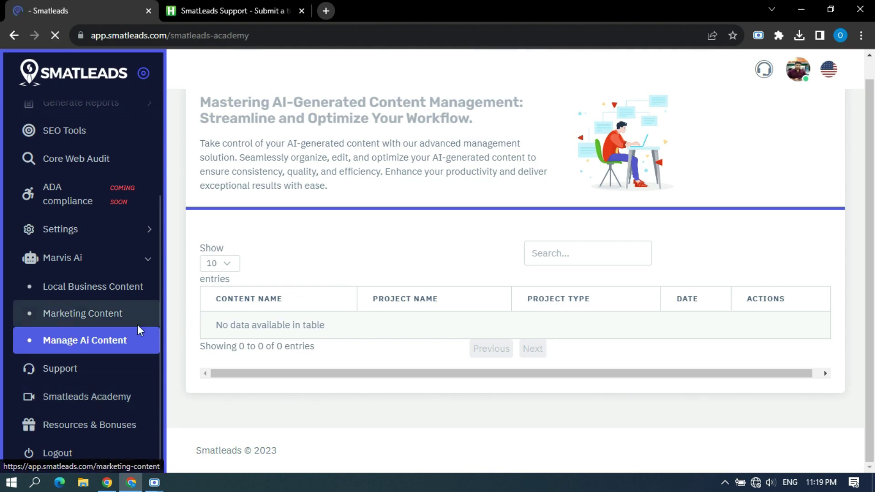
pyautogui.scroll(-1, 628, 293)
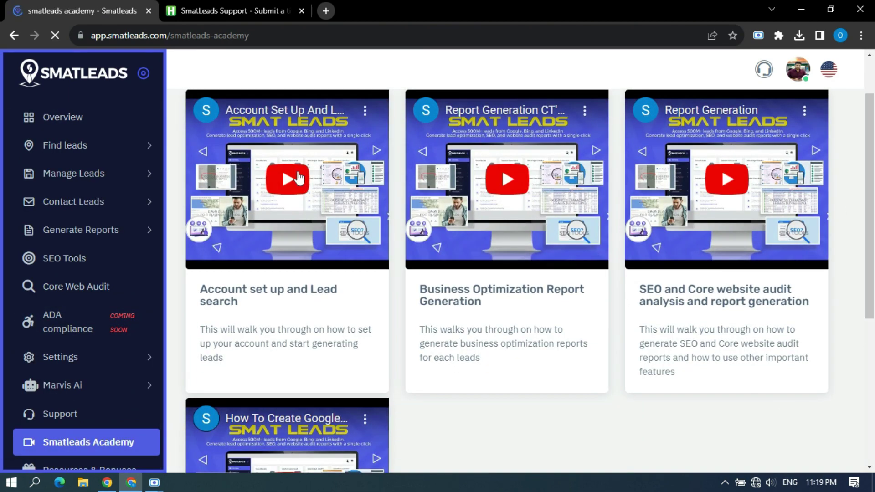
pyautogui.click(474, 179)
pyautogui.scroll(-6, 440, 213)
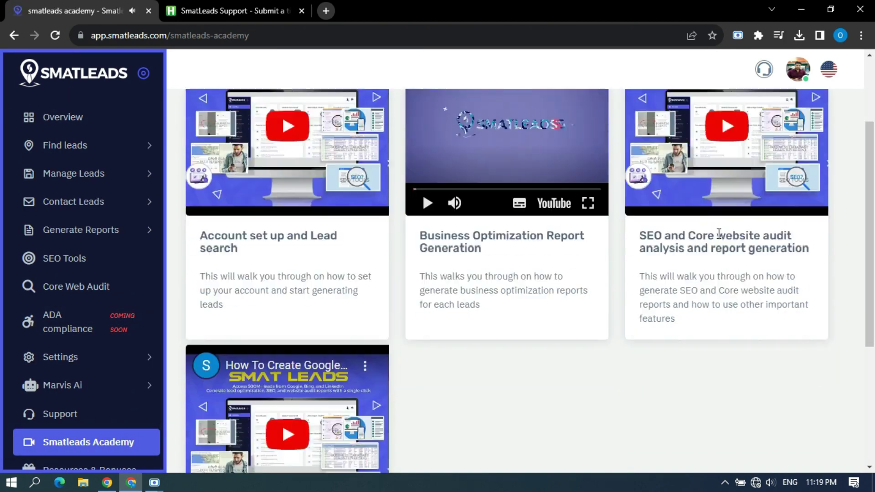
pyautogui.scroll(-2, 82, 387)
pyautogui.click(87, 424)
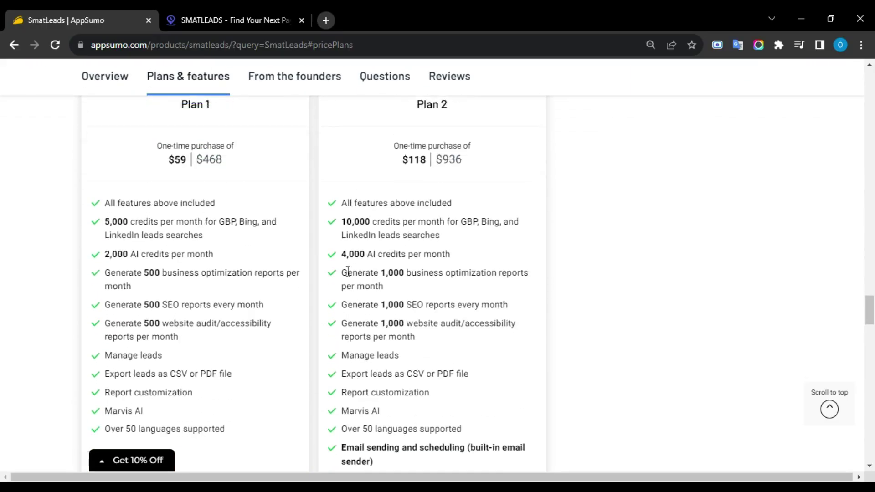
# Scroll through the Plan 1 ($59) and Plan 2 ($118) lifetime deal feature lists.
pyautogui.scroll(-4, 352, 292)
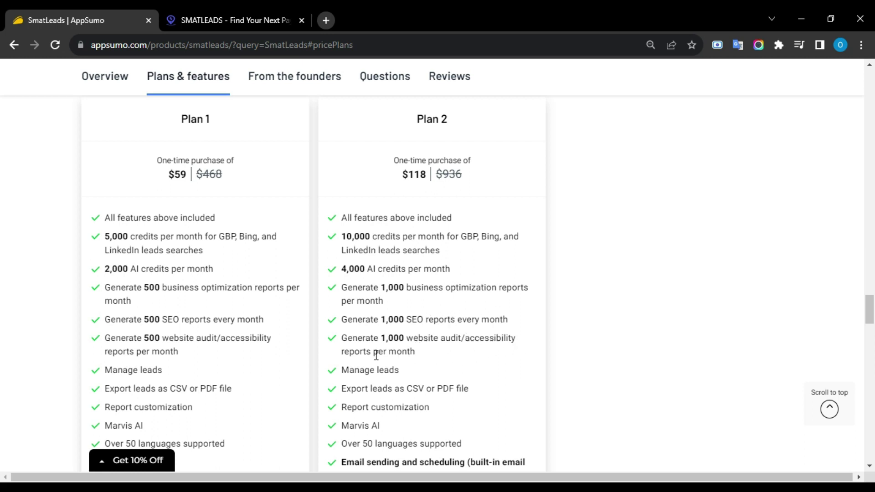
pyautogui.scroll(-3, 376, 357)
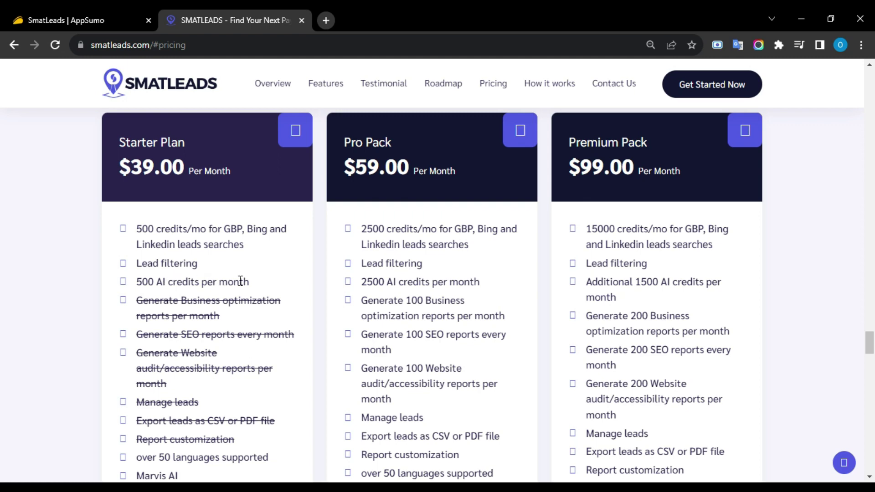
# Scroll smatleads.com pricing to compare Starter, Pro and Premium, ending at Premium's 10 team members.
pyautogui.scroll(-3, 192, 350)
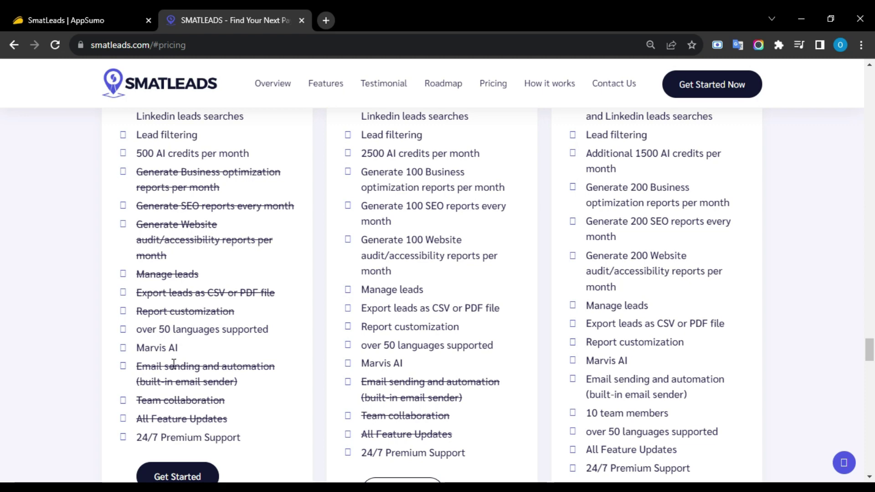
pyautogui.scroll(4, 240, 439)
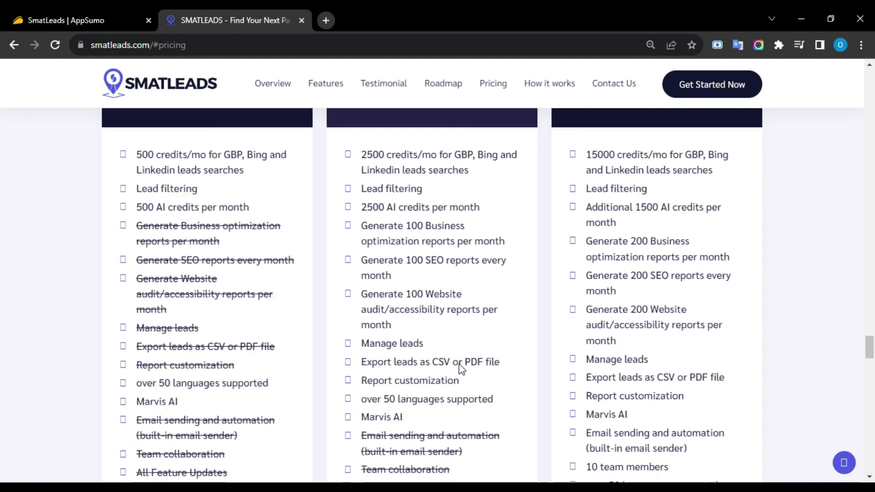
pyautogui.scroll(-1, 395, 198)
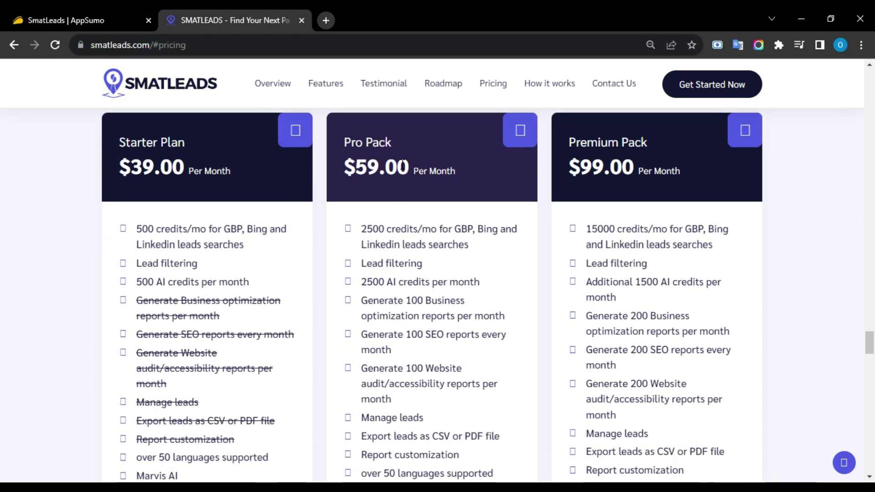
pyautogui.scroll(-1, 451, 177)
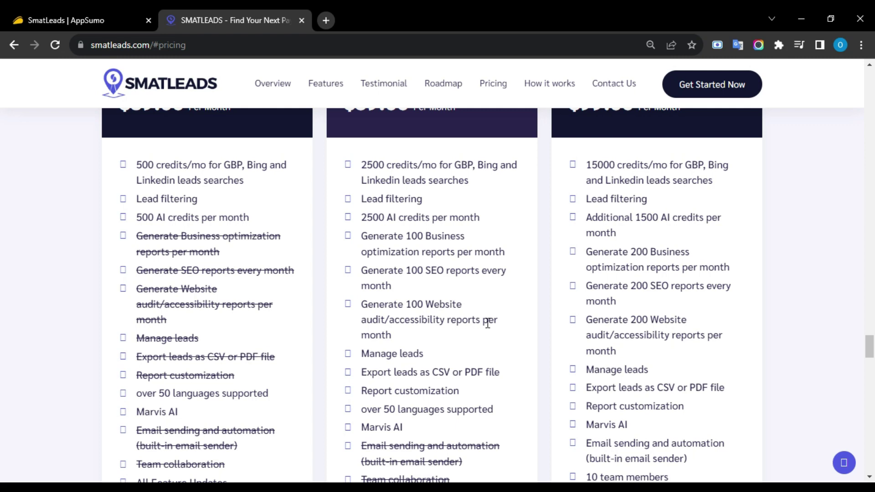
pyautogui.scroll(-3, 414, 352)
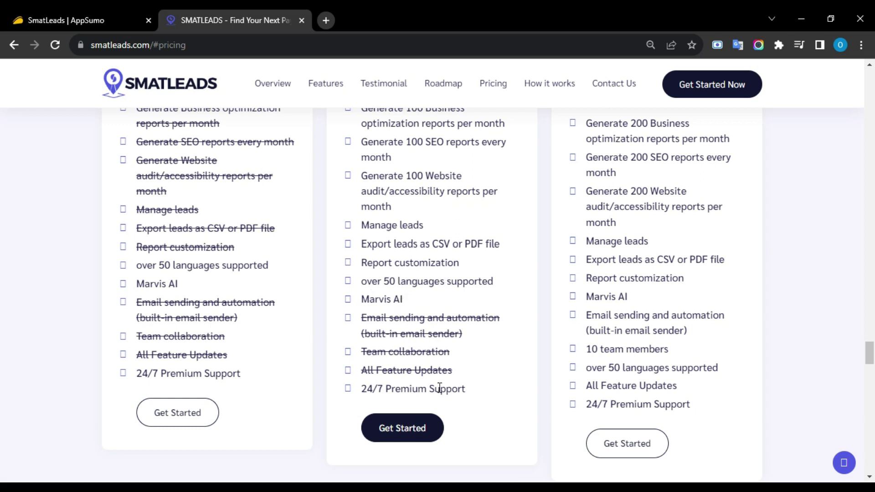
pyautogui.scroll(4, 660, 339)
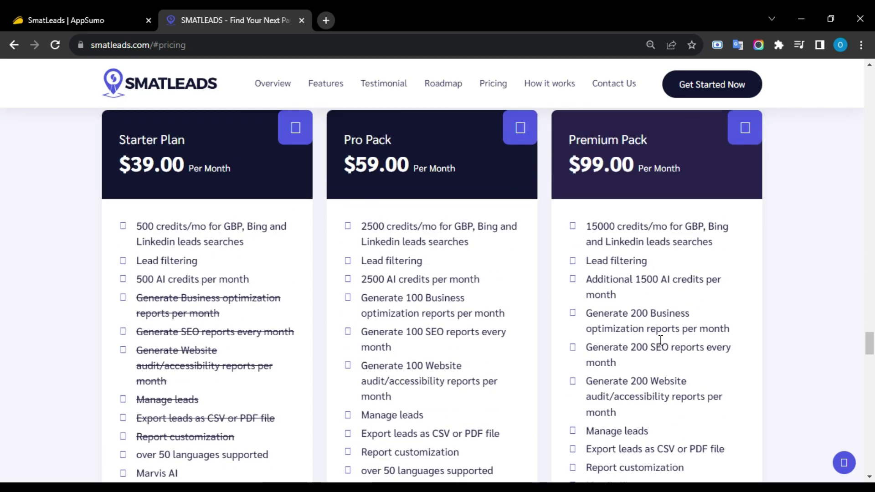
pyautogui.scroll(1, 660, 339)
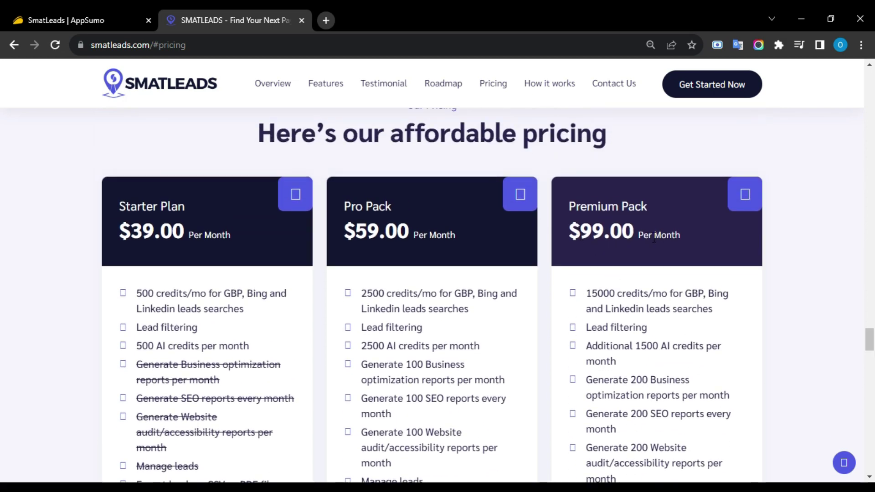
pyautogui.scroll(-3, 681, 236)
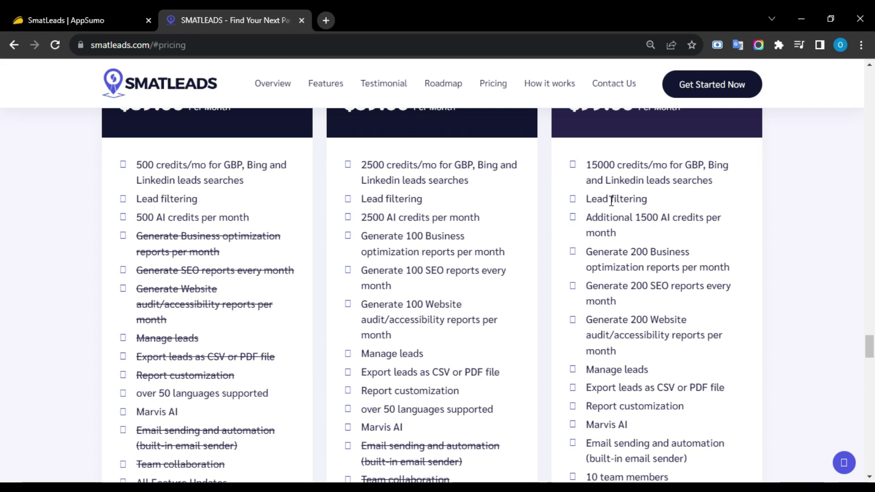
pyautogui.scroll(-1, 637, 201)
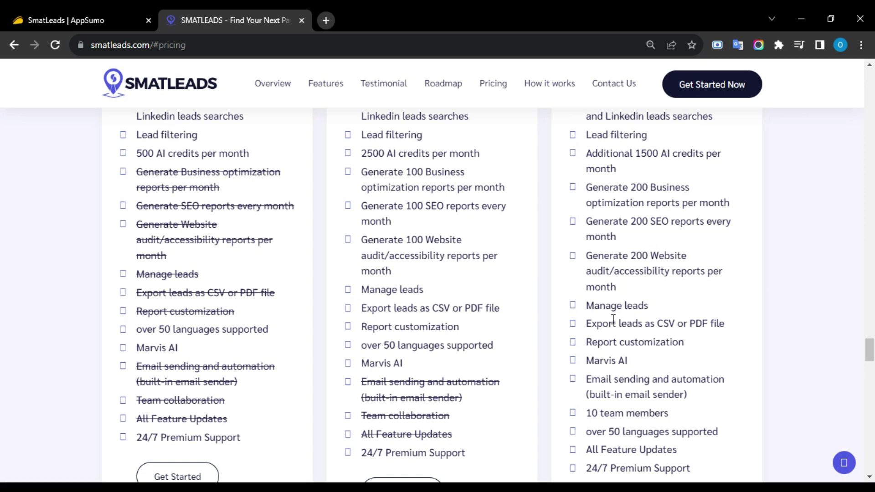
pyautogui.scroll(-1, 614, 319)
pyautogui.scroll(-1, 617, 301)
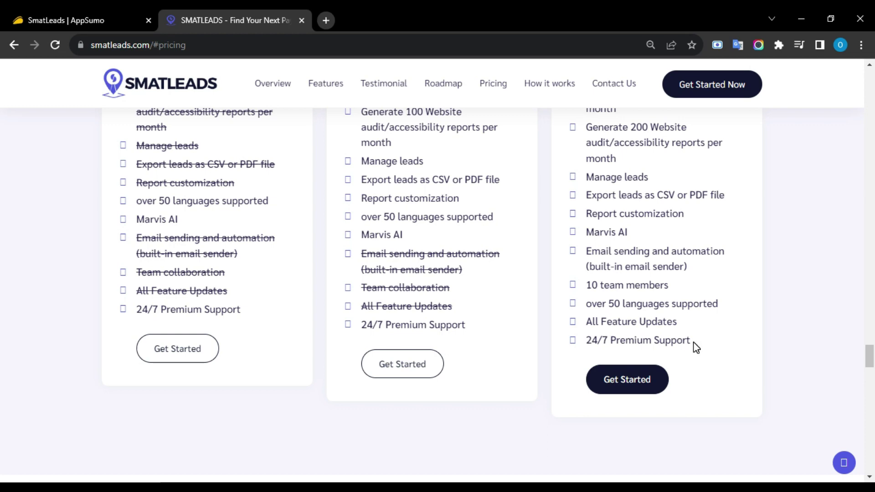
# Back on the AppSumo deal, compare Plan 1 and Plan 2, then buy the single-code $59 Plan 1.
pyautogui.click(94, 14)
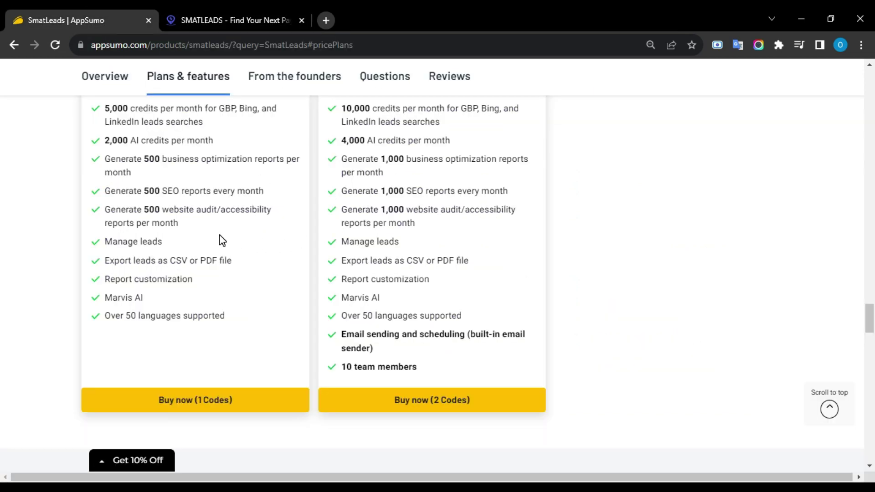
pyautogui.scroll(4, 277, 209)
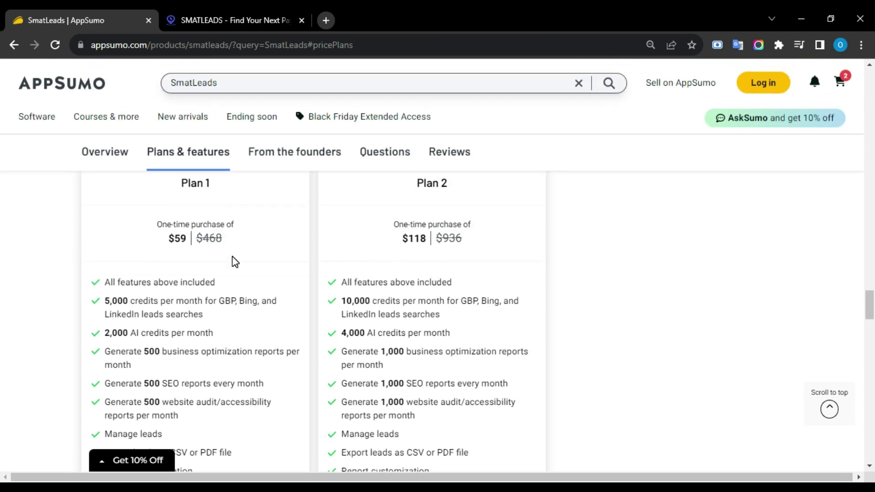
pyautogui.scroll(-2, 237, 261)
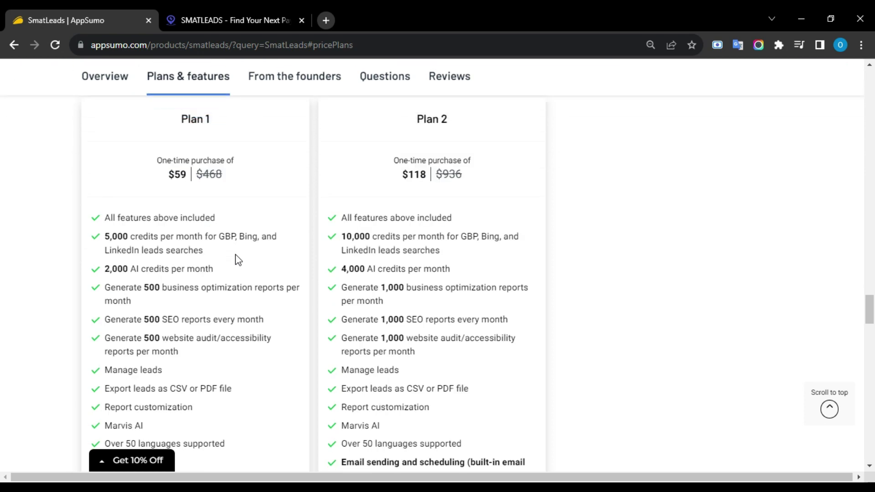
pyautogui.scroll(-3, 237, 261)
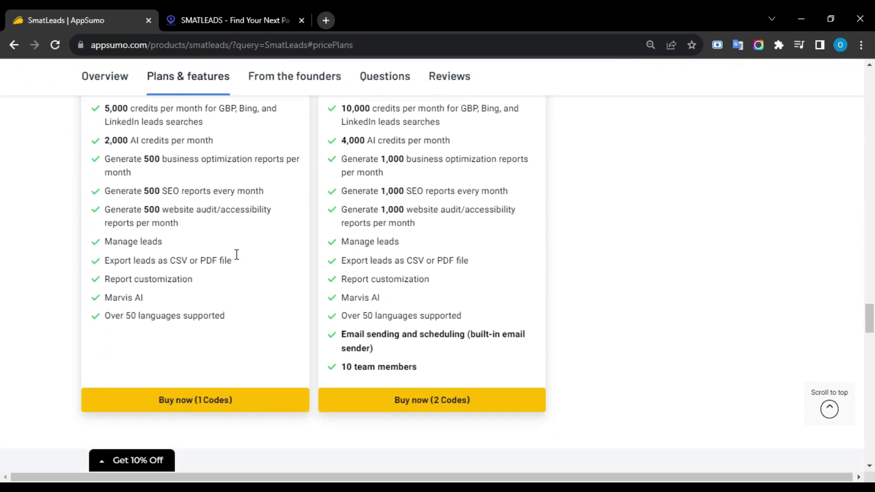
pyautogui.scroll(-1, 237, 260)
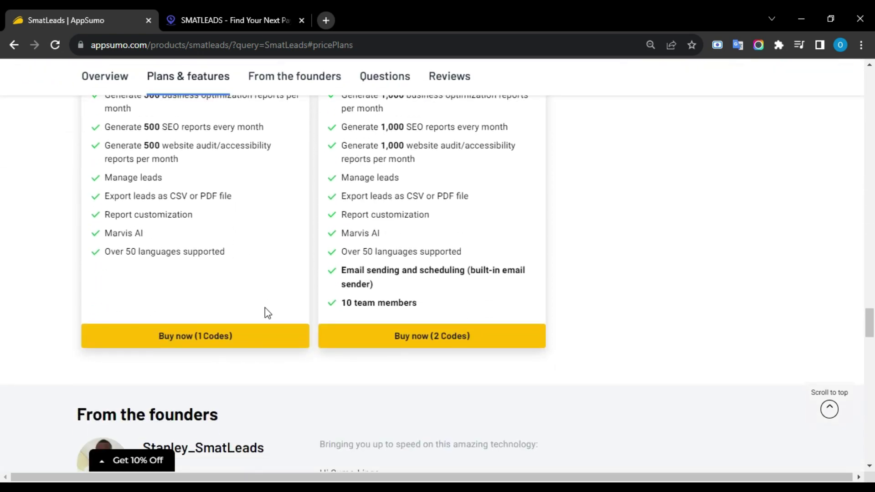
pyautogui.click(234, 340)
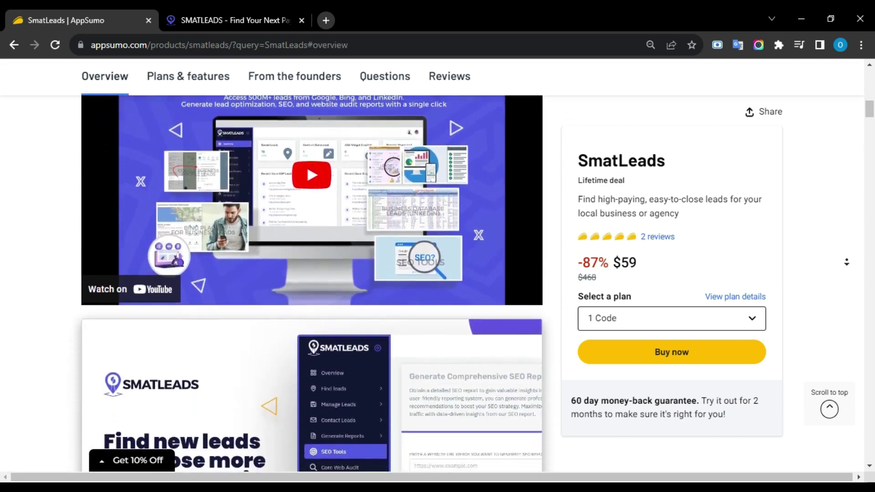
# Scroll the $59 deal's Overview description and screenshots about closing pre-qualified leads in 3 easy steps.
pyautogui.scroll(-3, 312, 283)
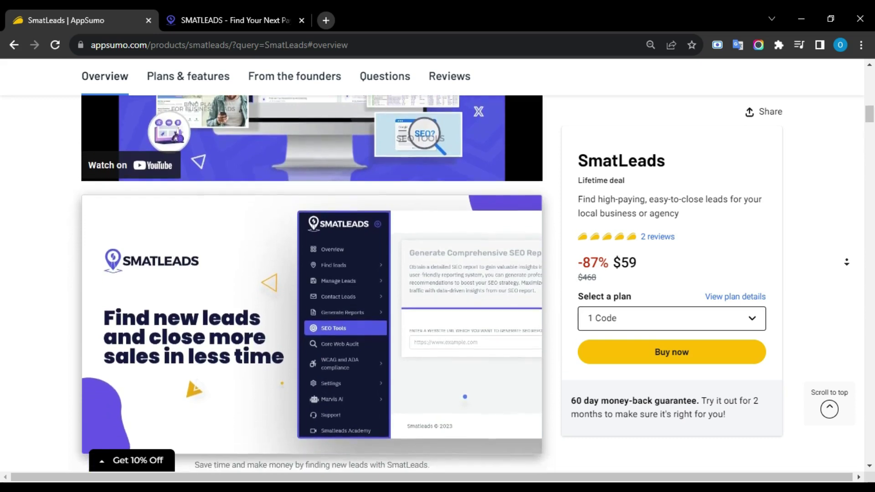
pyautogui.scroll(-3, 312, 282)
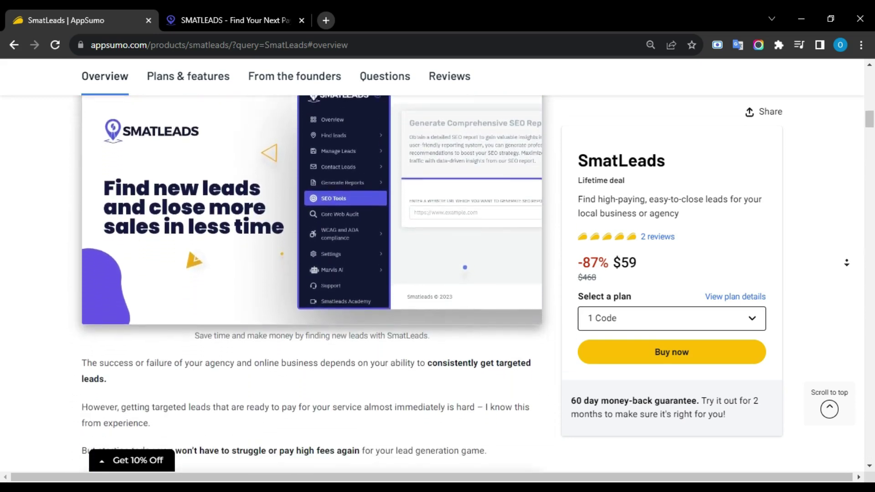
pyautogui.scroll(-3, 312, 283)
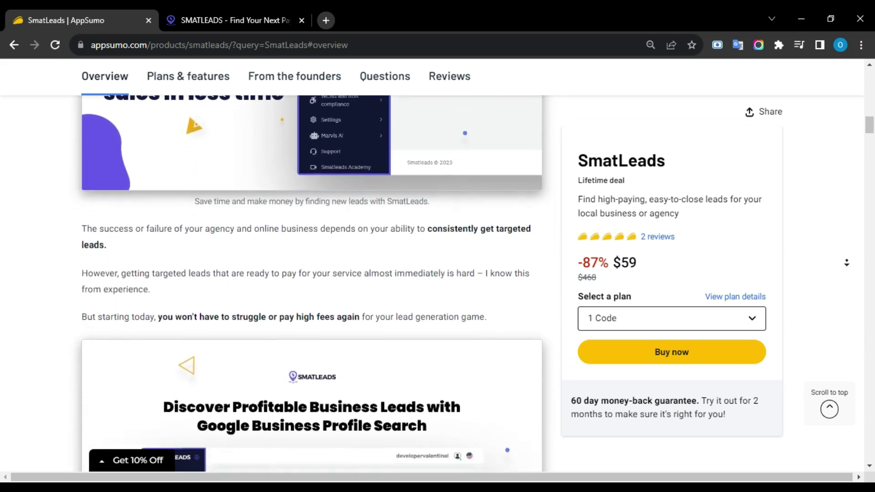
pyautogui.scroll(-3, 312, 282)
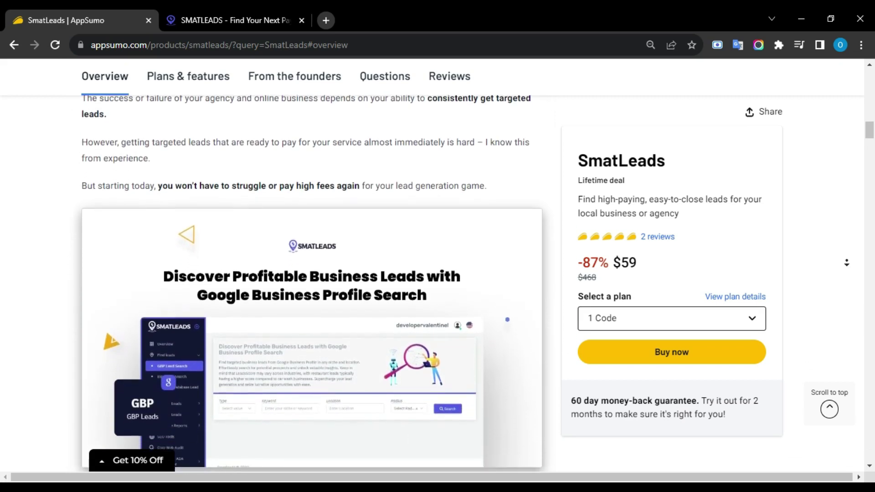
pyautogui.scroll(-3, 311, 282)
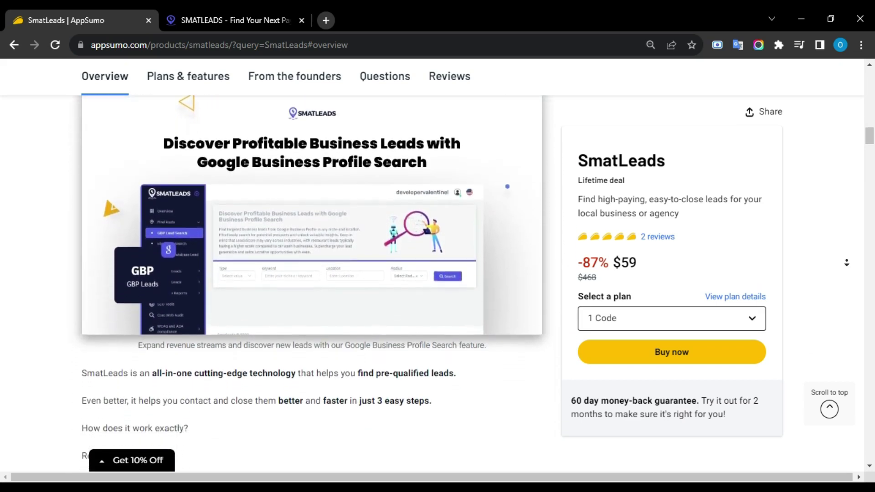